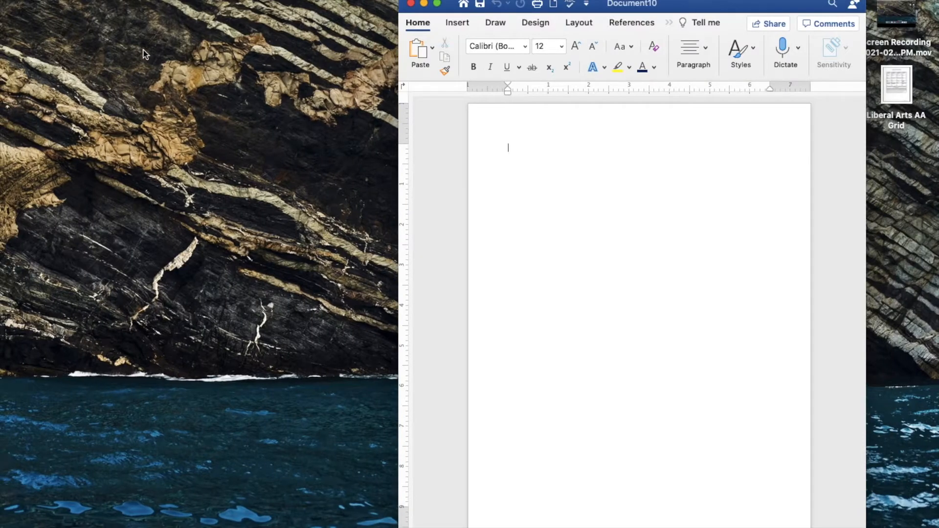
Enlarge the blank document's window and set the page orientation to landscape.
click(436, 3)
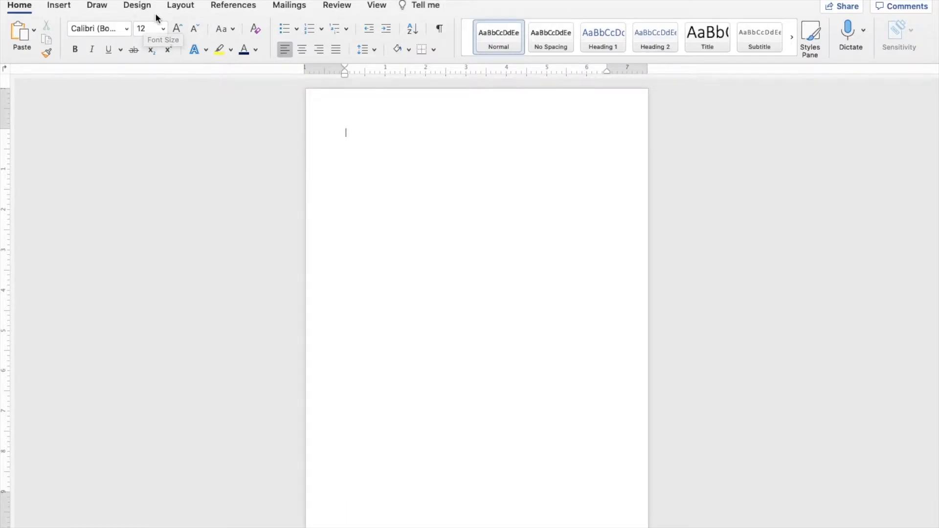
click(179, 6)
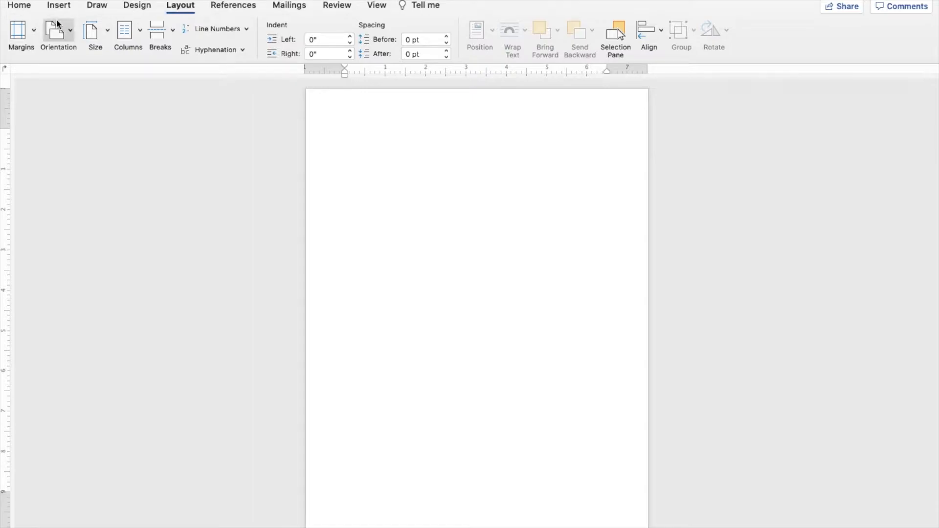
click(64, 30)
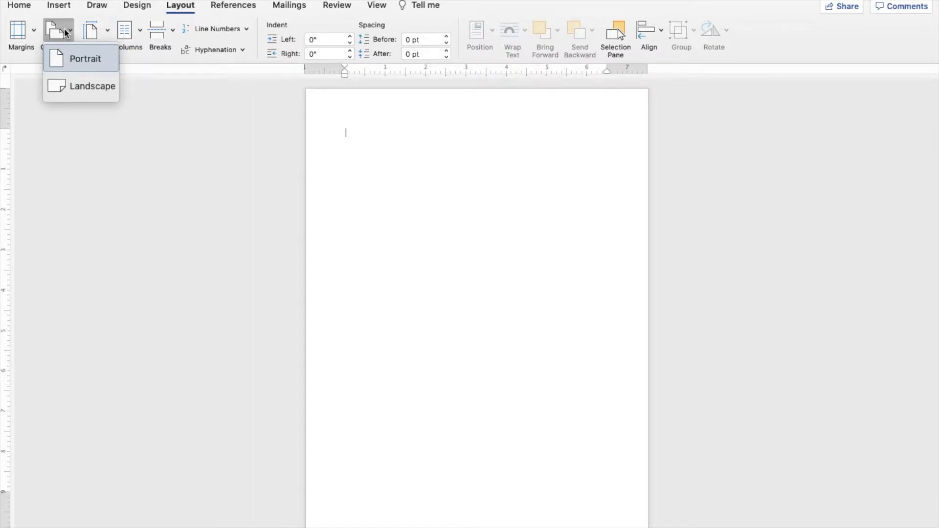
click(69, 86)
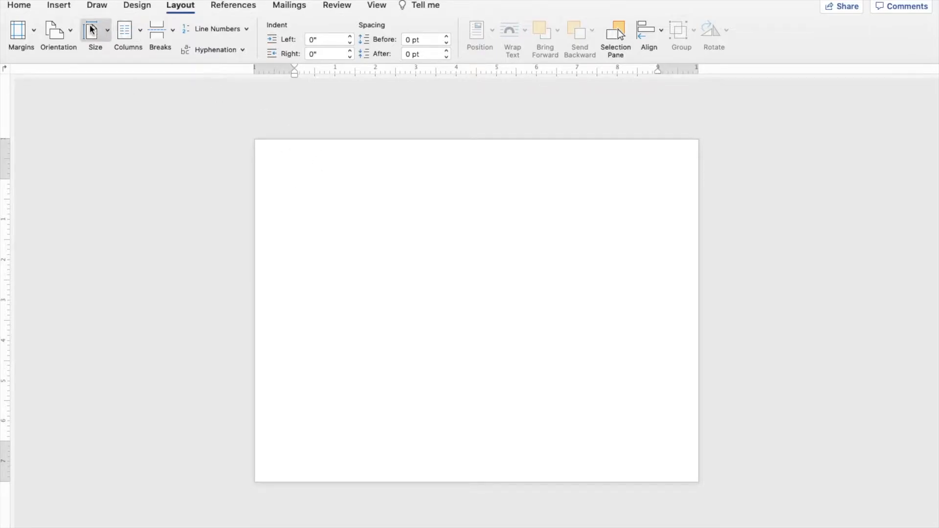
Insert the picture file itsfunnehimage from the recent files into the blank page.
click(66, 6)
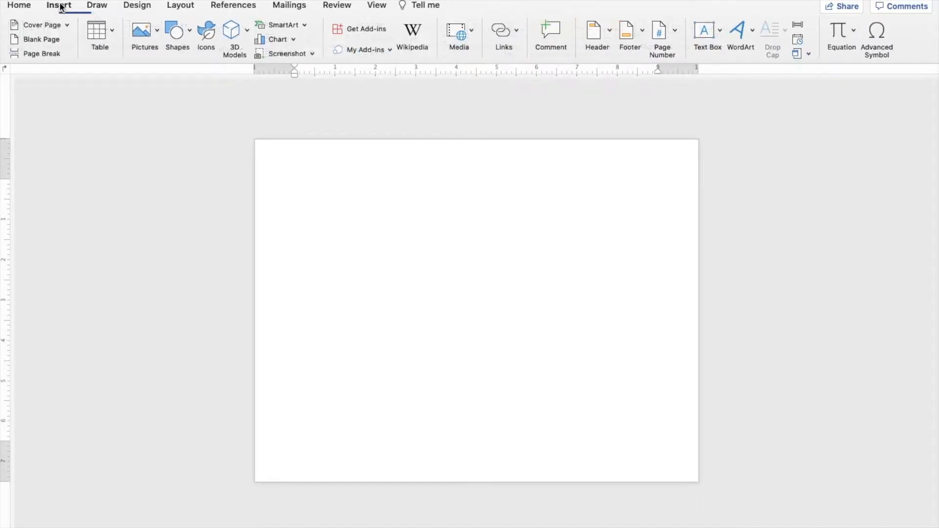
click(150, 32)
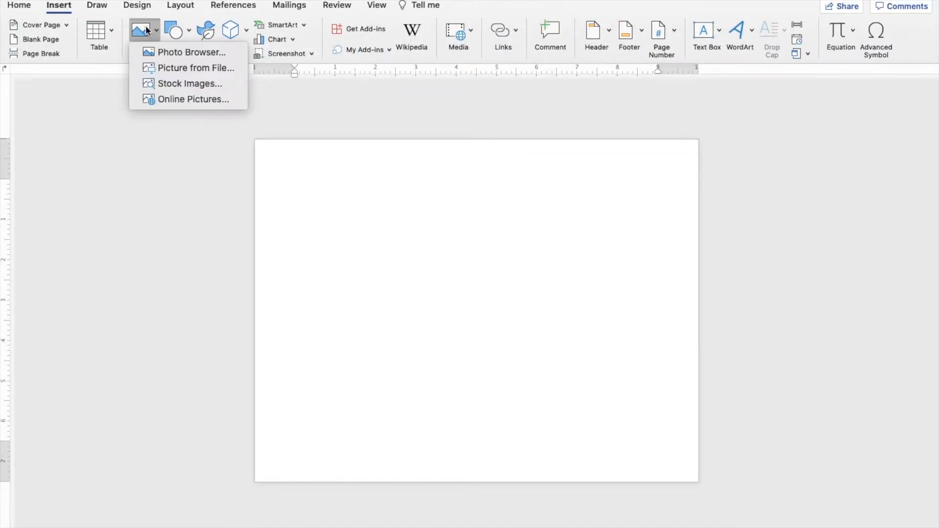
click(156, 68)
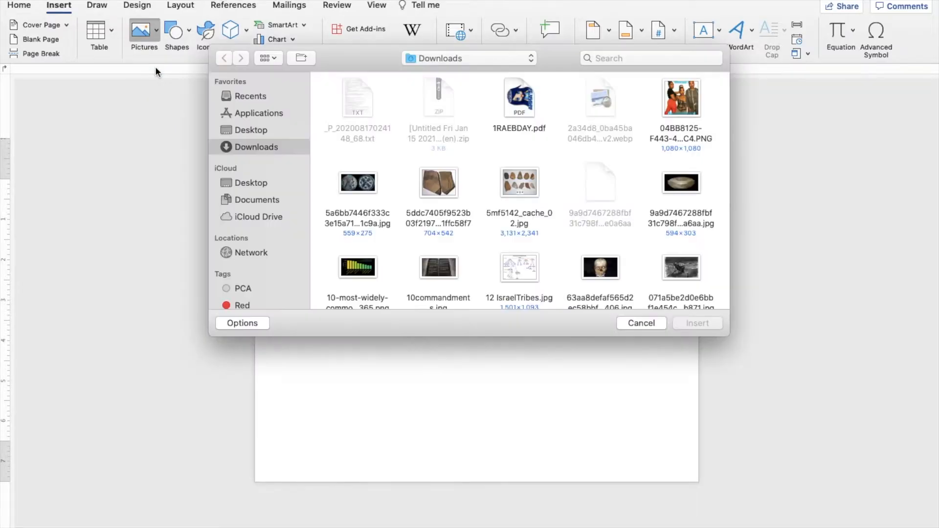
click(250, 97)
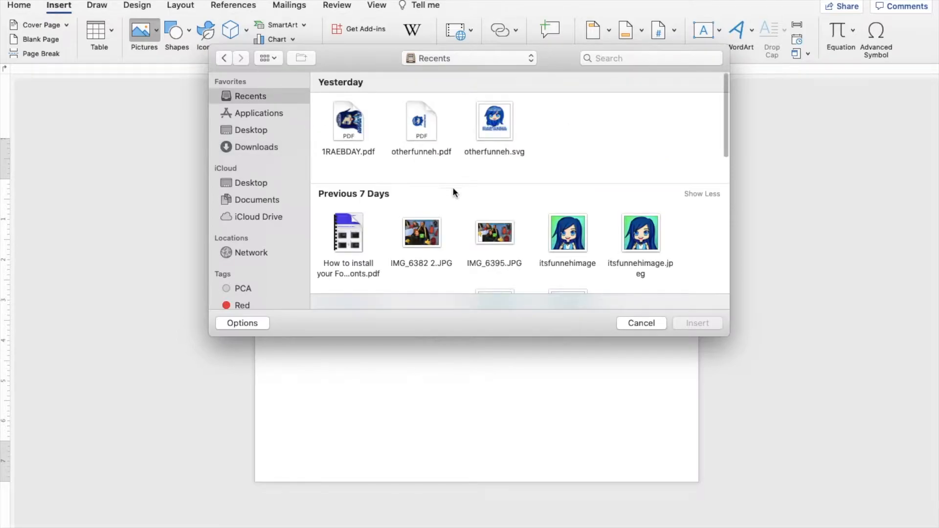
scroll(453, 189, down, 3)
scroll(454, 191, up, 1)
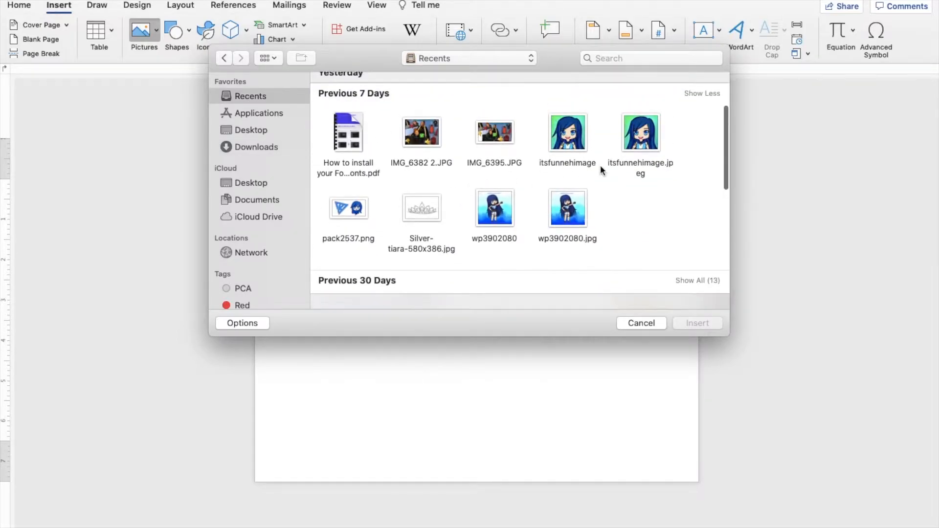
click(566, 139)
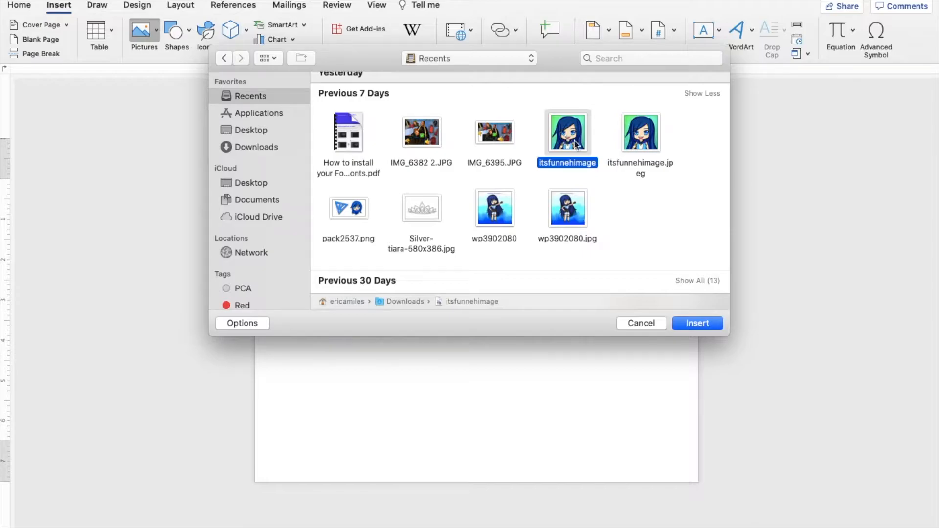
click(690, 325)
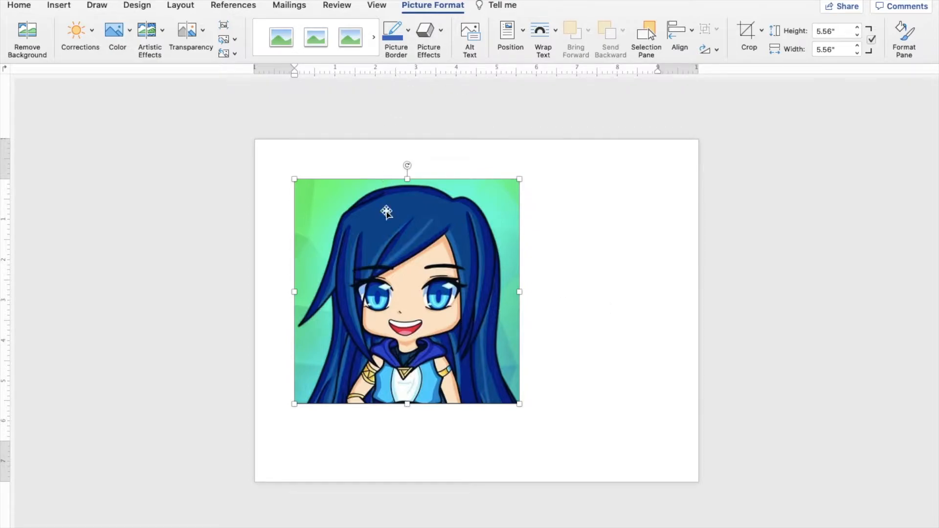
Start removing the character picture's background and mark the hair, face and eyes as areas to keep.
click(22, 36)
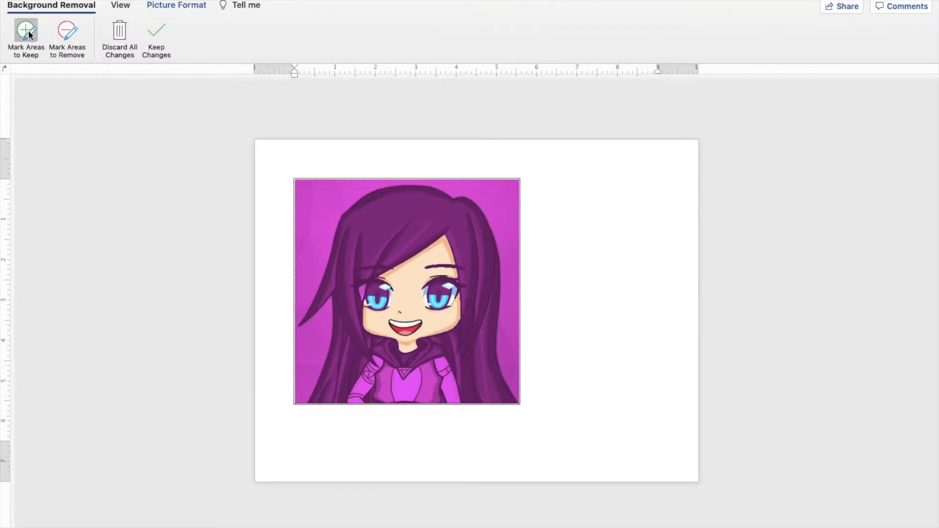
mouse_move(356, 217)
mouse_down()
mouse_move(439, 230)
mouse_move(455, 220)
mouse_up()
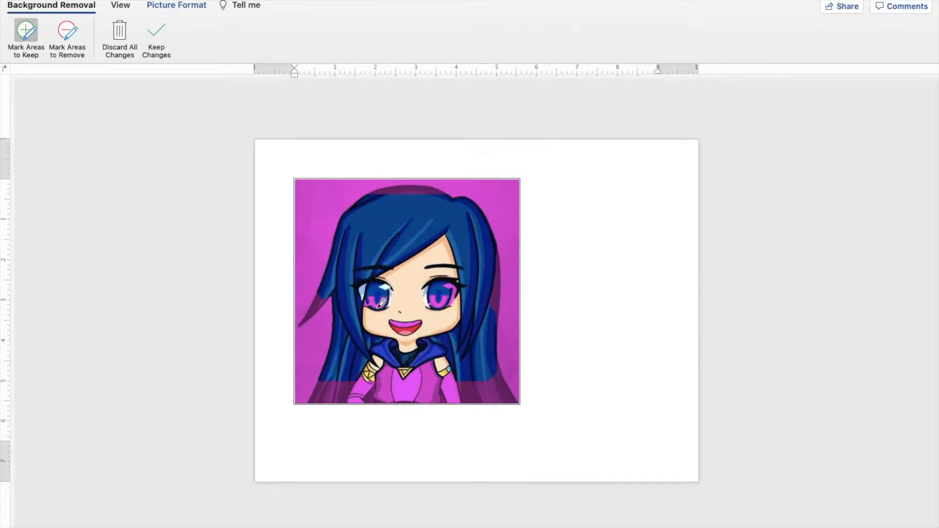
click(378, 300)
click(442, 297)
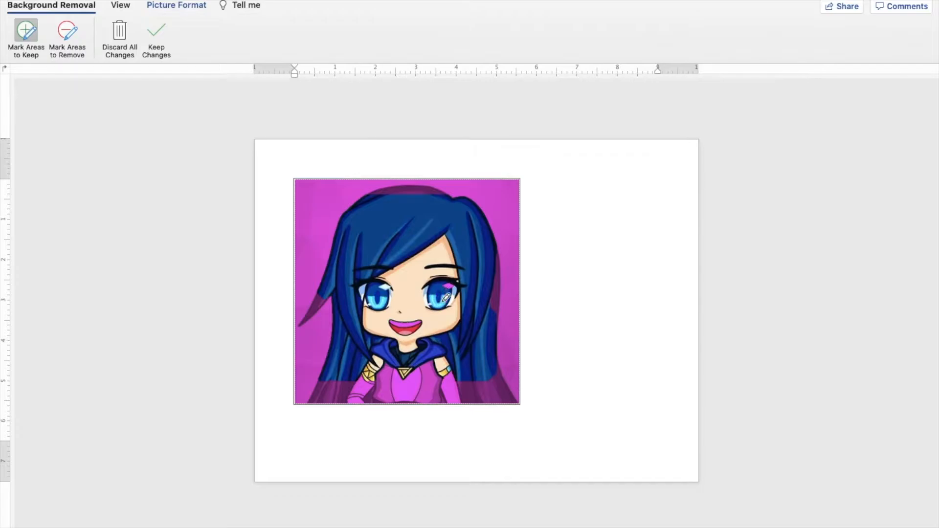
click(421, 185)
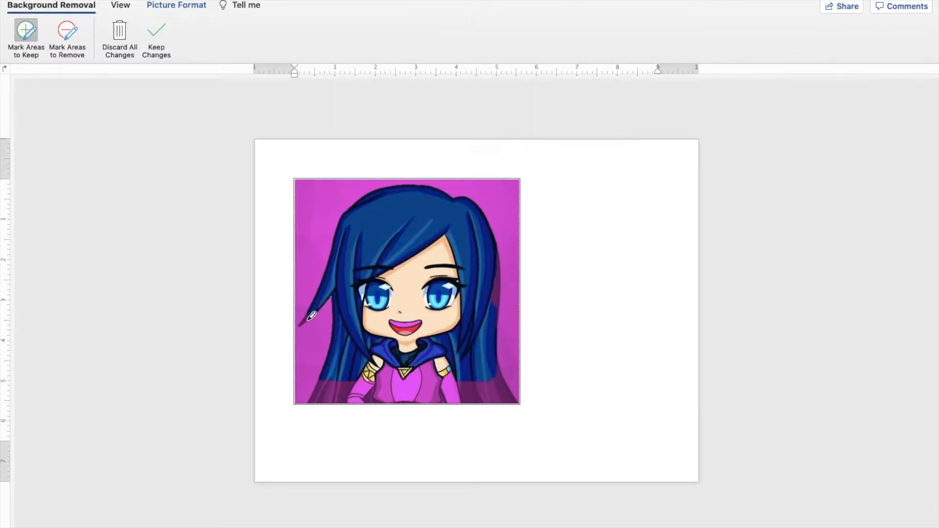
click(312, 315)
Mark the character's outfit, arms and lower hair ends as areas to keep, and apply the background removal.
click(410, 383)
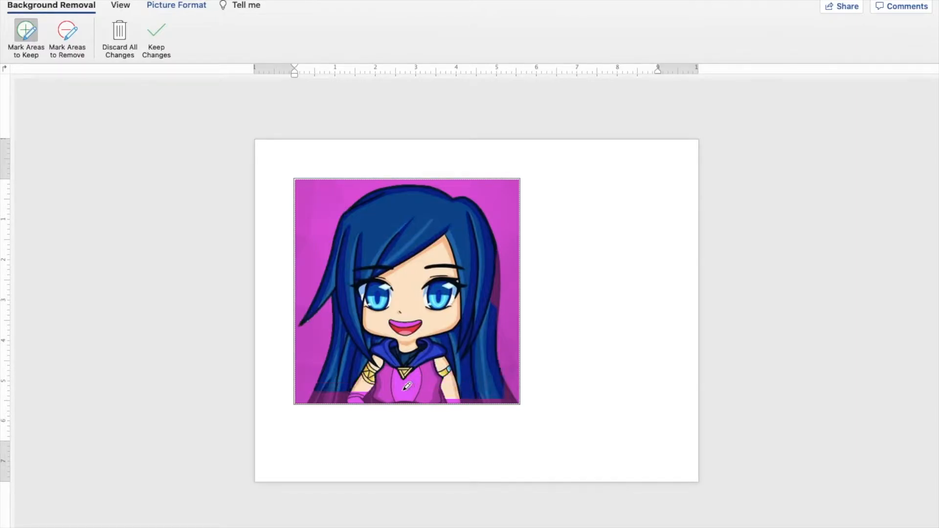
drag(394, 382, 449, 389)
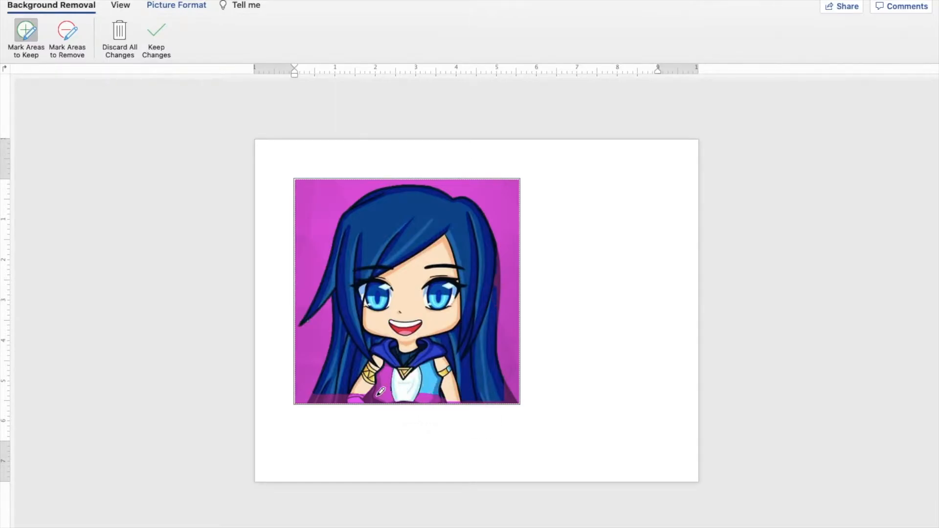
drag(384, 380, 446, 389)
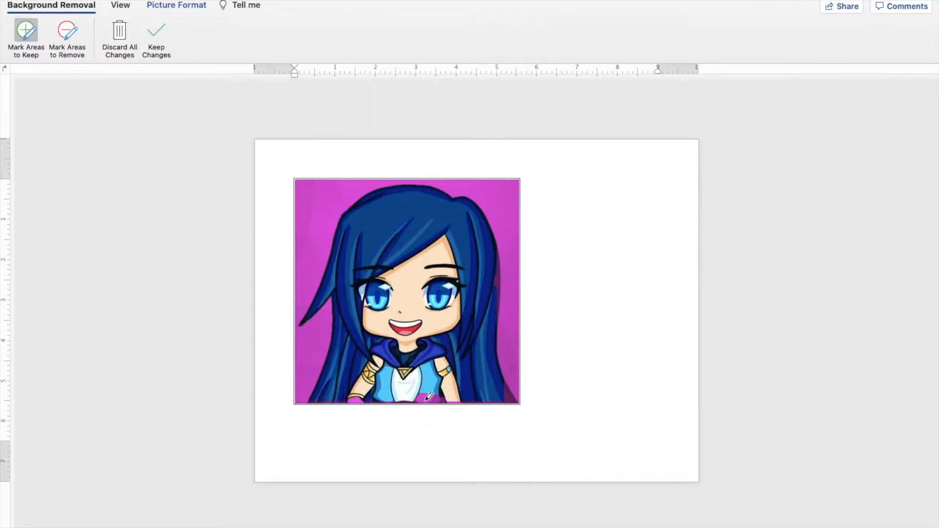
click(507, 397)
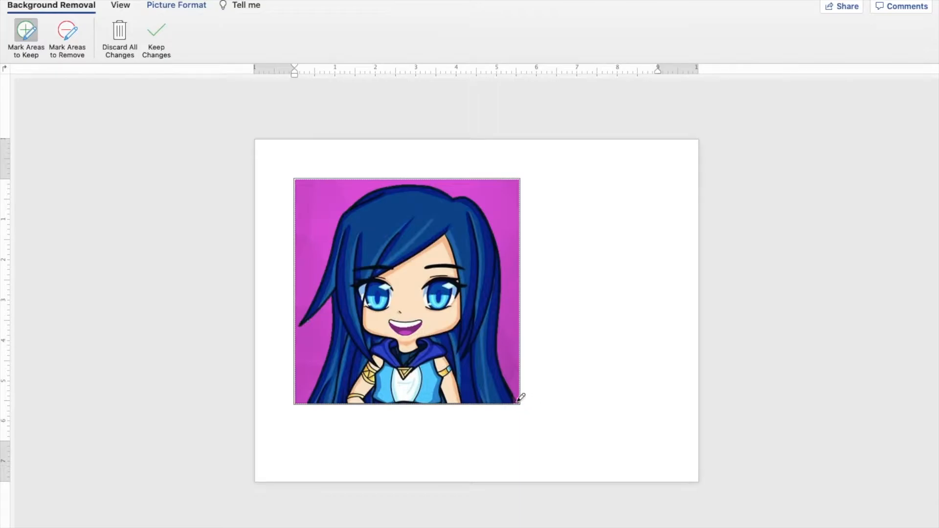
click(517, 402)
click(158, 30)
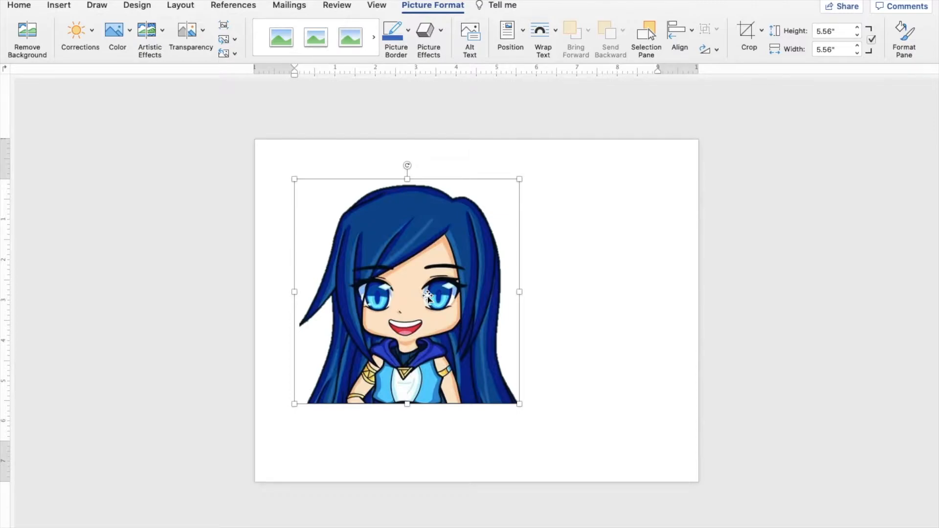
Wrap the character picture behind text, fix its position on the page, and move it to the lower middle of the page.
click(534, 40)
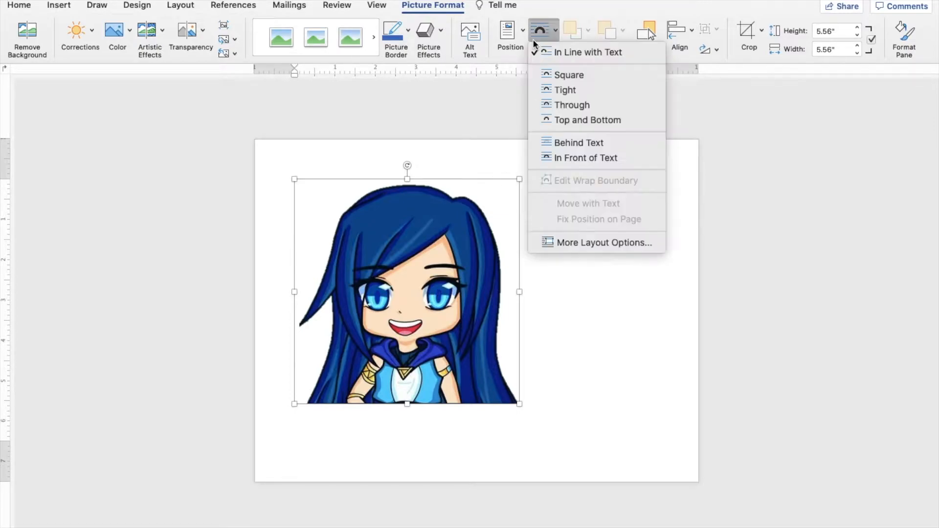
click(587, 142)
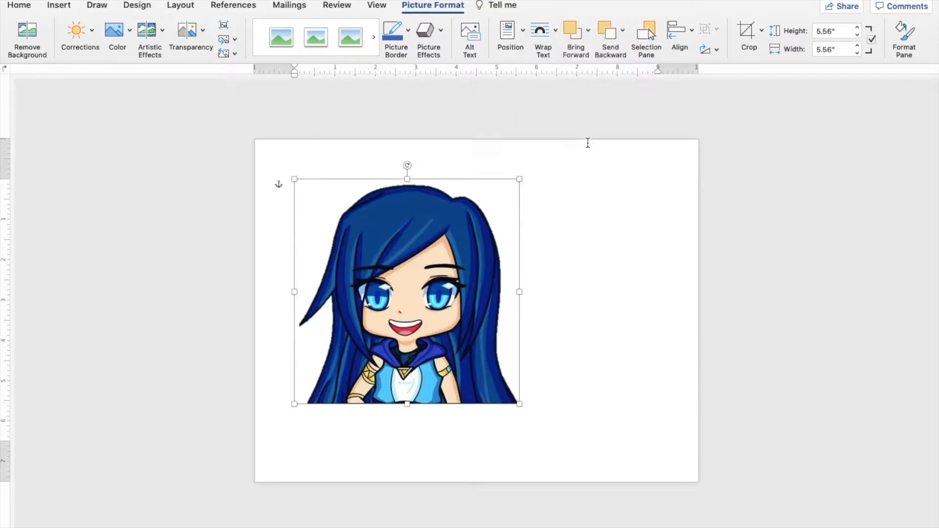
click(554, 32)
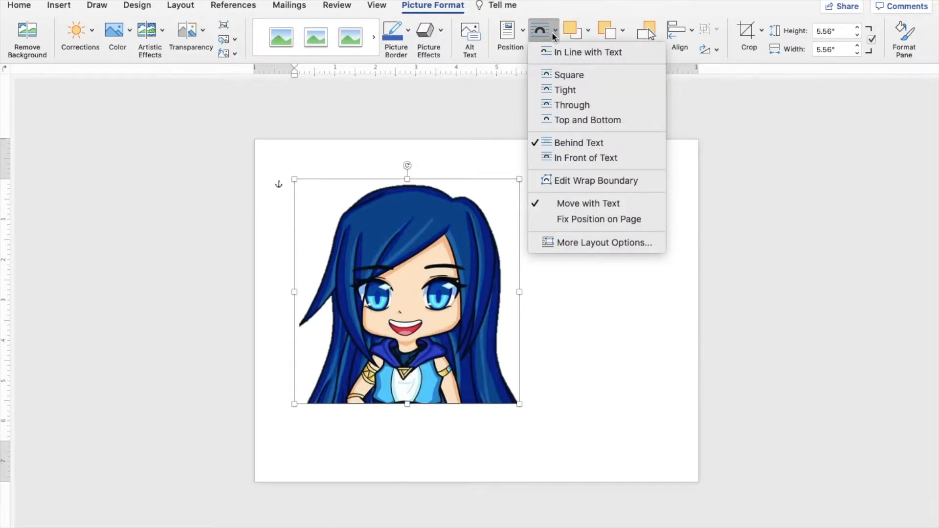
click(579, 219)
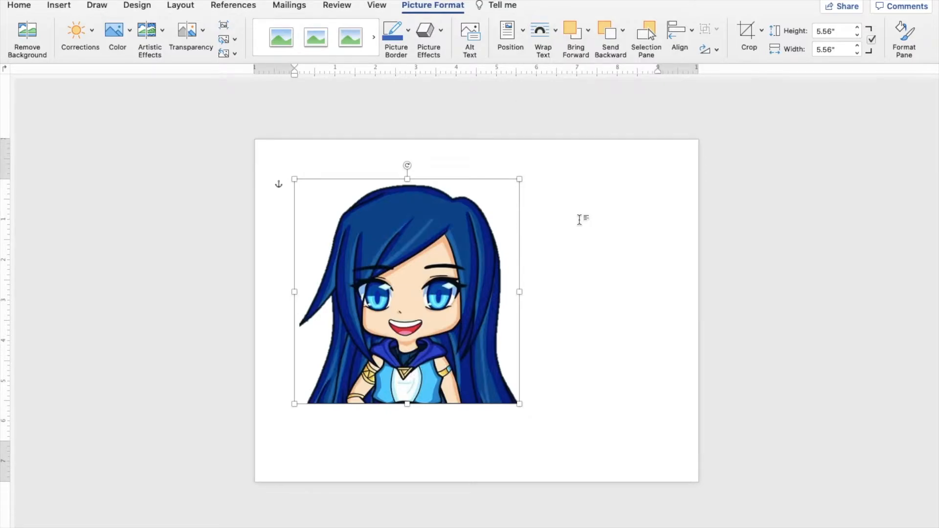
drag(402, 267, 490, 334)
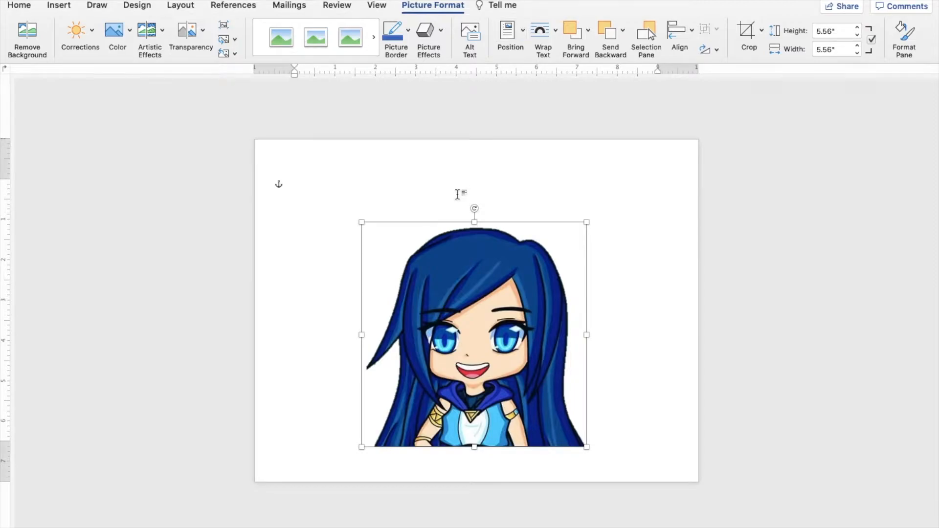
Insert the picture file Silver-tiara-580x386.jpg from the recent files.
click(357, 164)
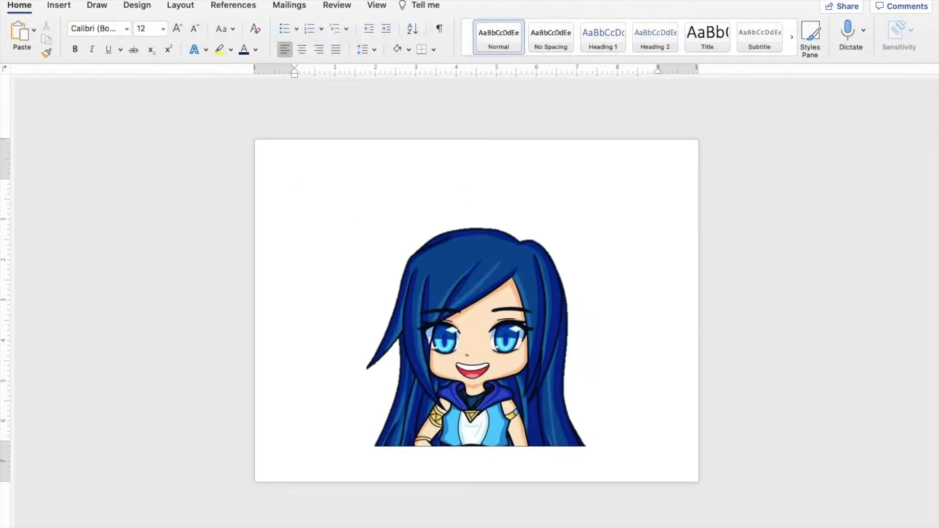
click(59, 7)
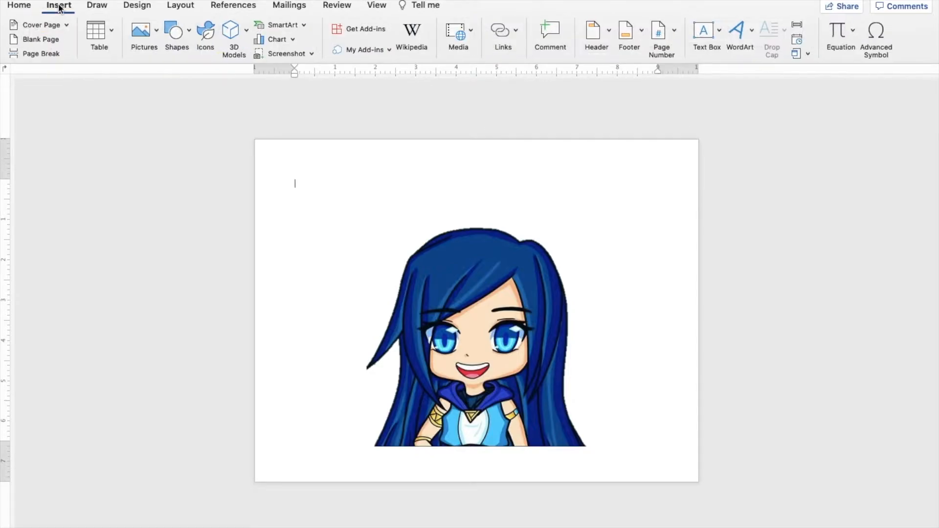
click(144, 38)
click(163, 68)
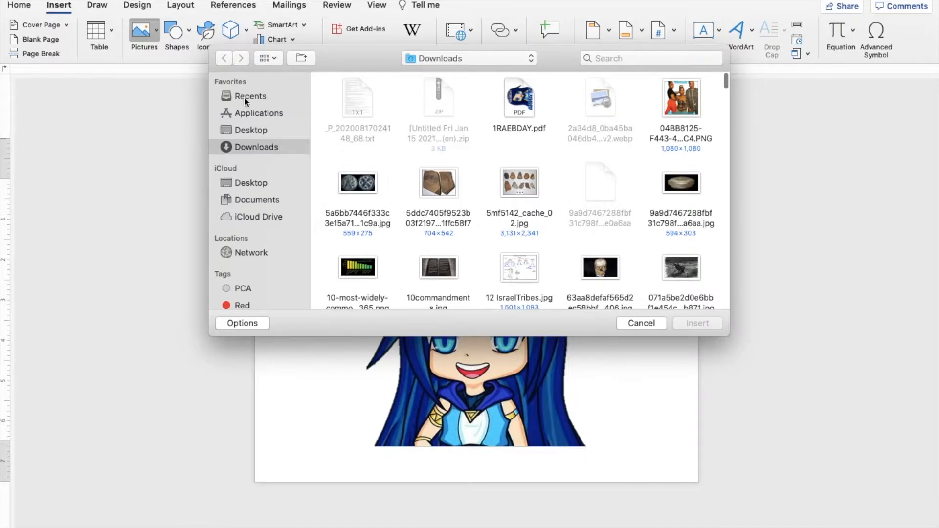
click(245, 96)
scroll(603, 149, down, 5)
scroll(602, 148, down, 3)
scroll(602, 149, up, 2)
scroll(603, 154, up, 3)
scroll(603, 154, down, 2)
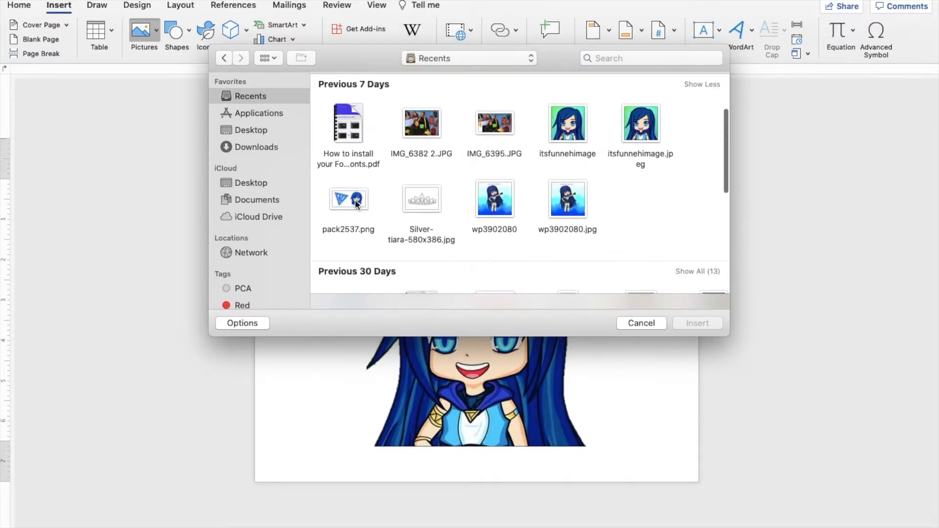
double_click(427, 199)
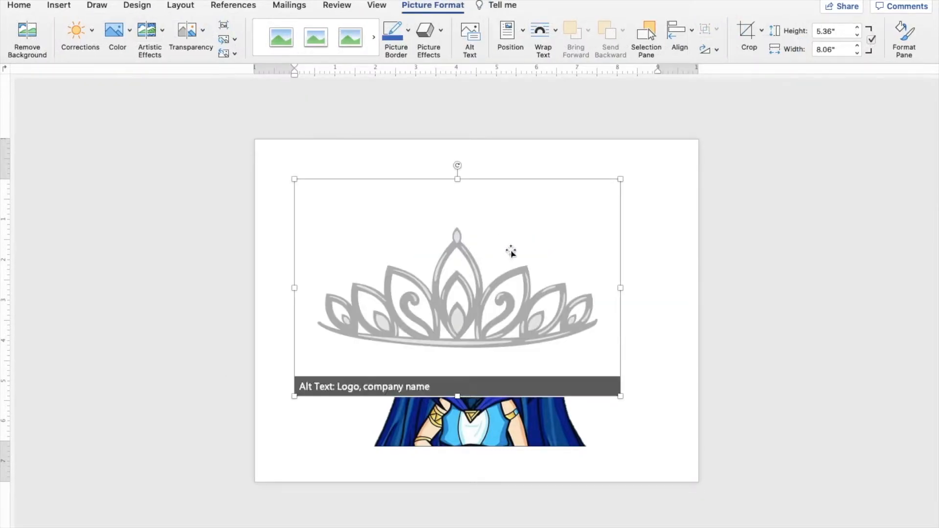
Remove the tiara picture's background, marking its right tip to keep and the leftover white gaps to remove.
drag(526, 247, 502, 247)
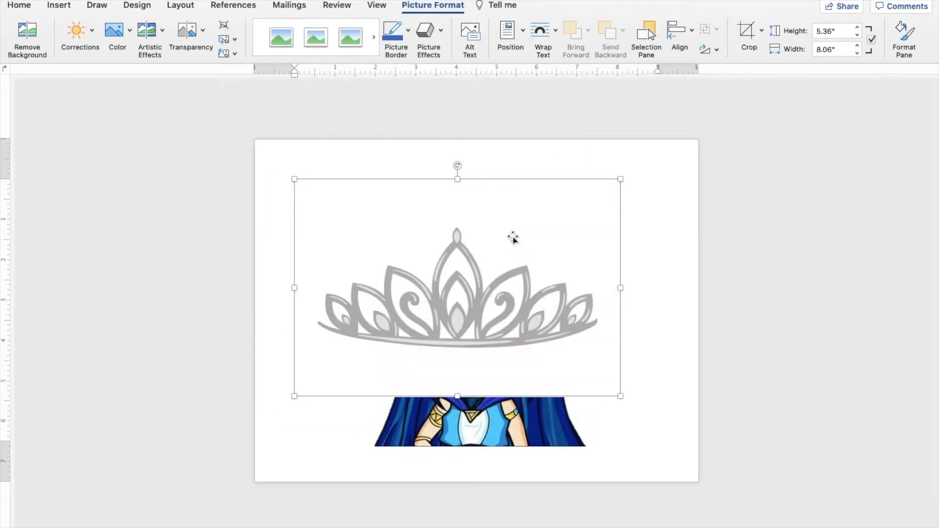
click(47, 42)
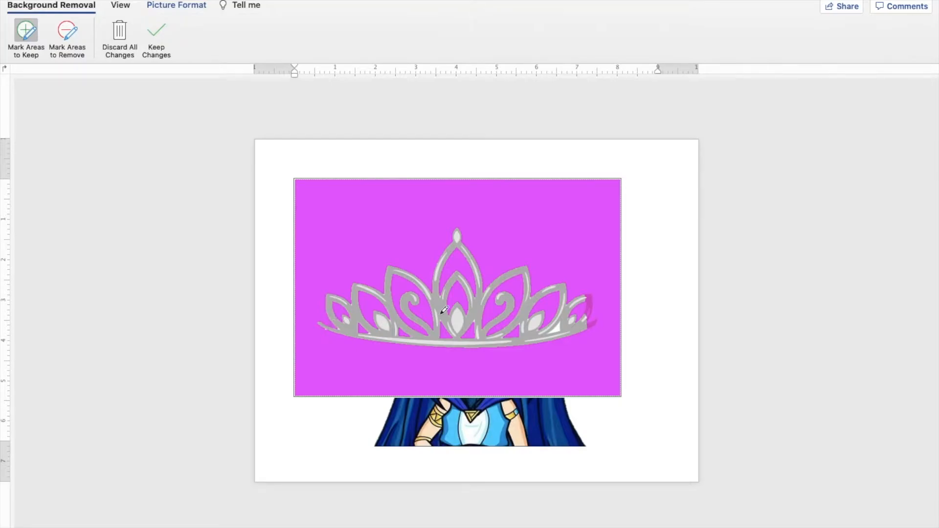
drag(596, 300, 596, 302)
click(63, 31)
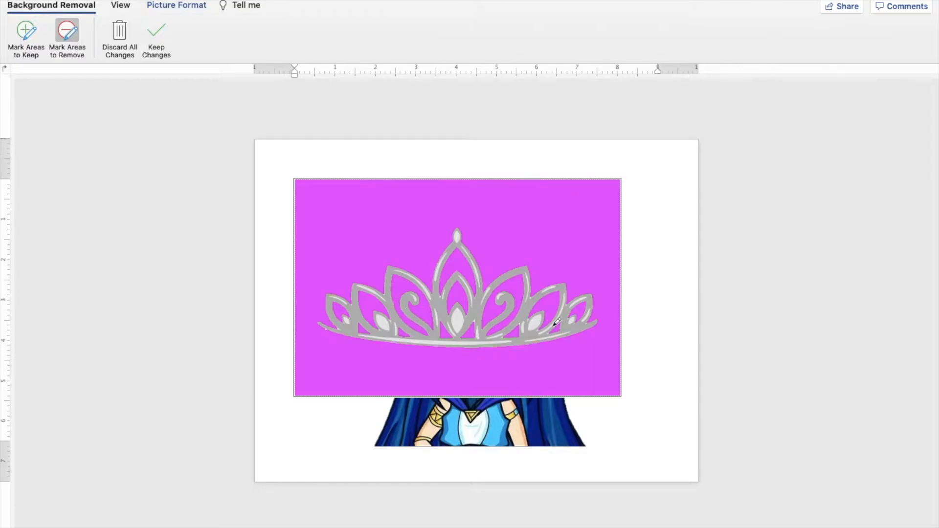
click(160, 30)
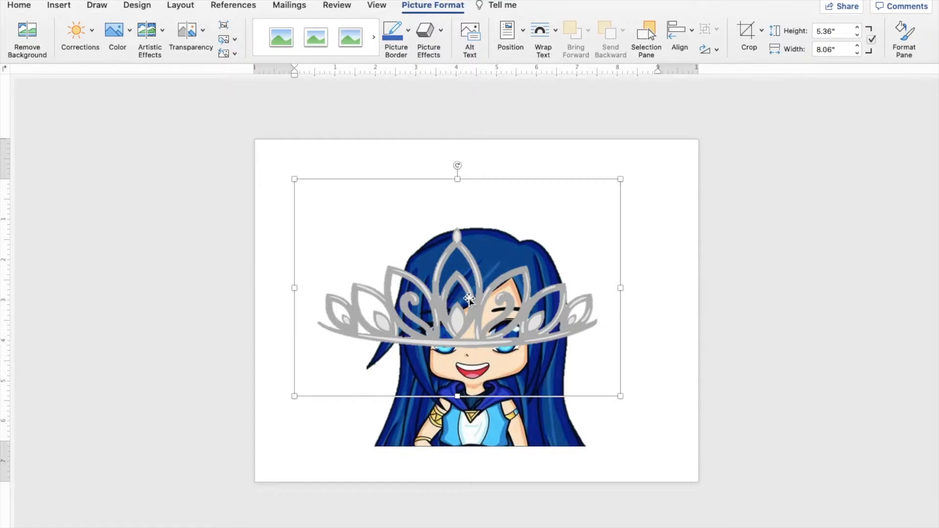
Wrap the tiara picture in front of text, move it up over the character's forehead, and fix its position on the page.
mouse_move(468, 299)
mouse_down()
mouse_move(490, 289)
mouse_move(480, 295)
mouse_up()
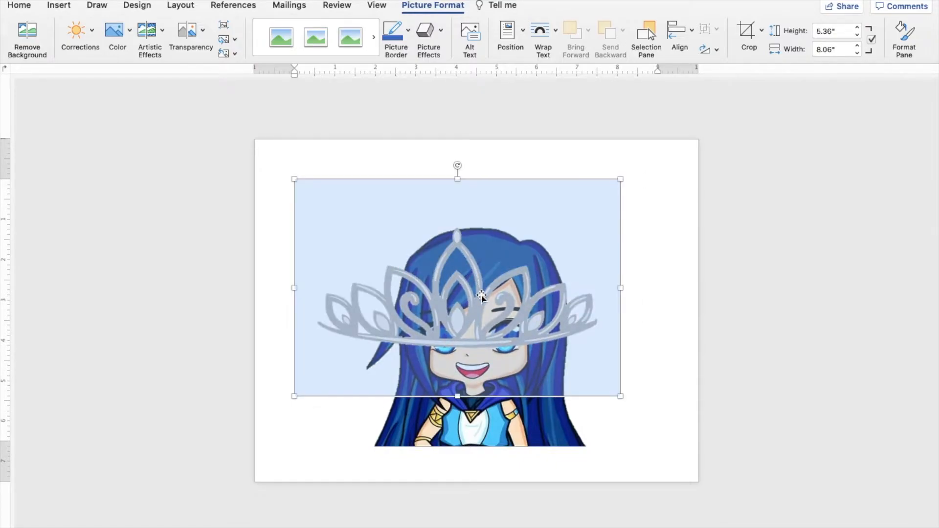
click(550, 33)
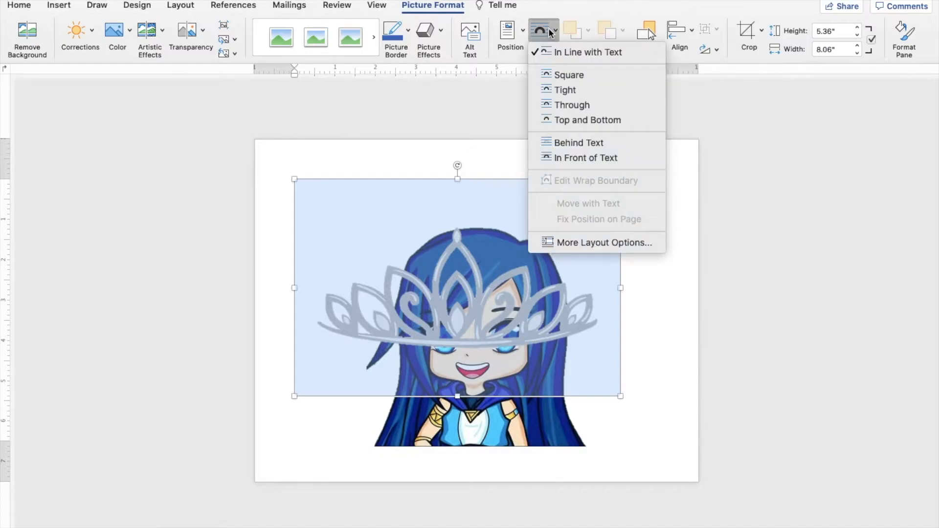
click(560, 159)
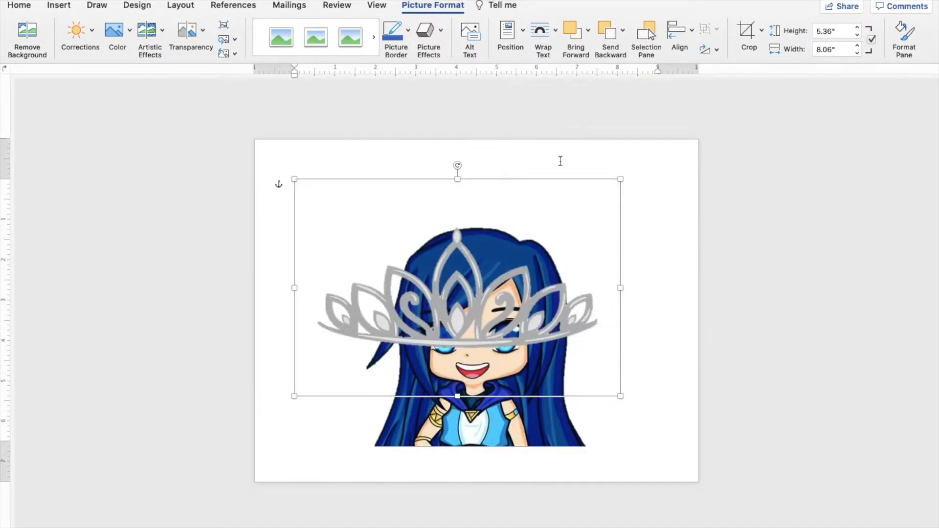
drag(475, 332, 492, 311)
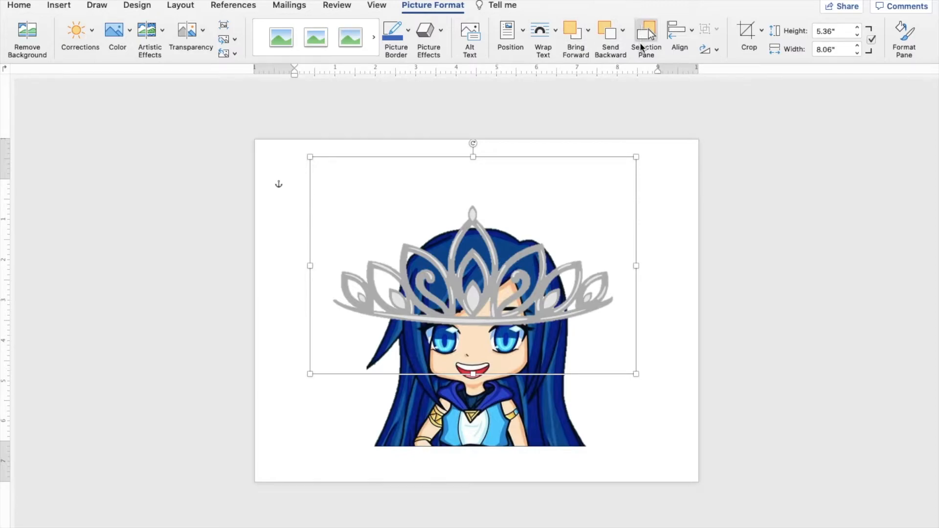
click(546, 39)
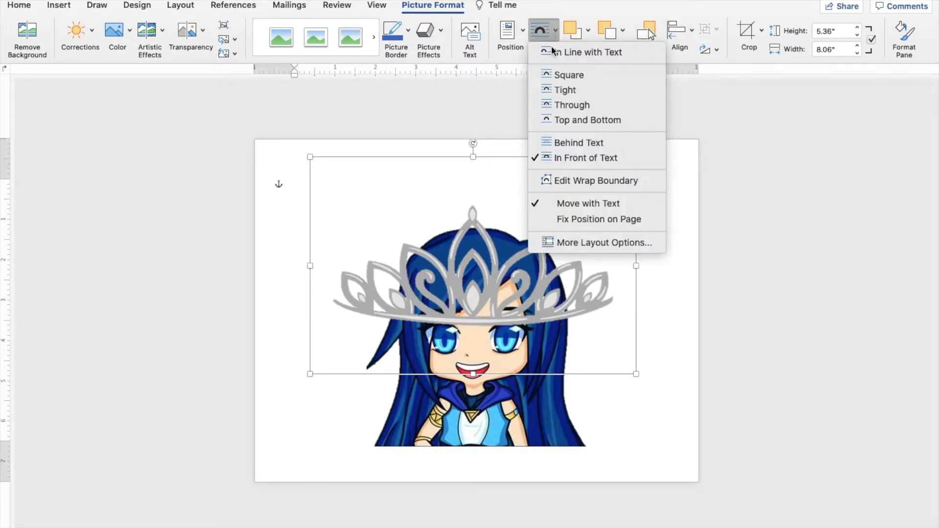
click(568, 220)
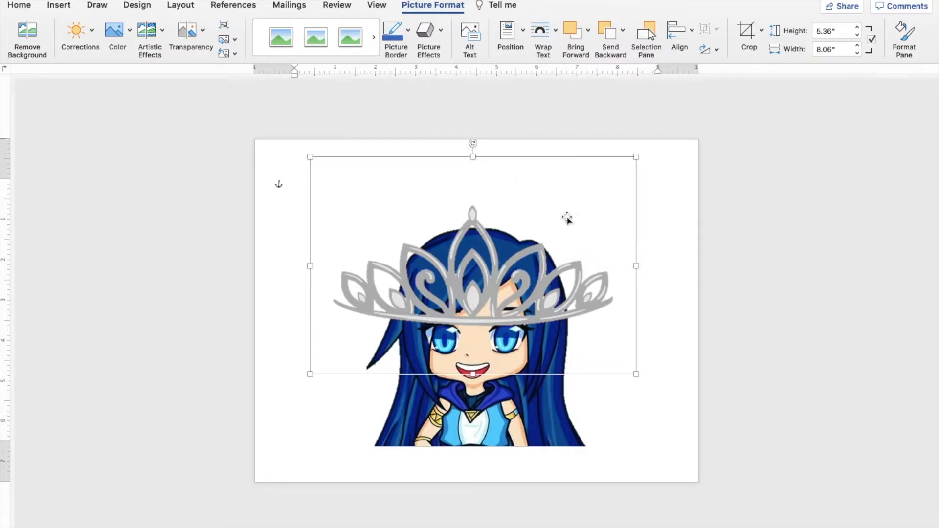
Shrink the tiara to about 3.02" high by 4.53" wide and seat it on top of the character's head.
drag(634, 374, 544, 298)
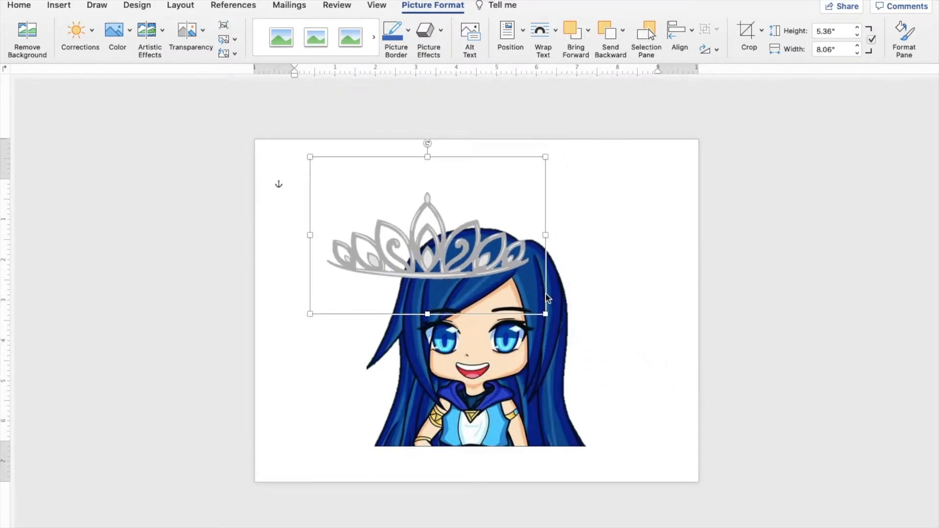
drag(421, 261, 483, 284)
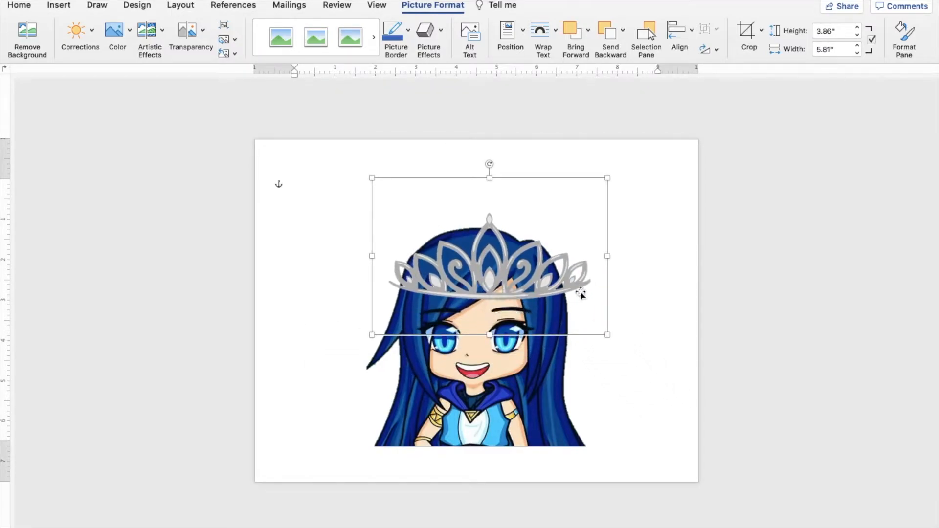
drag(607, 338, 539, 299)
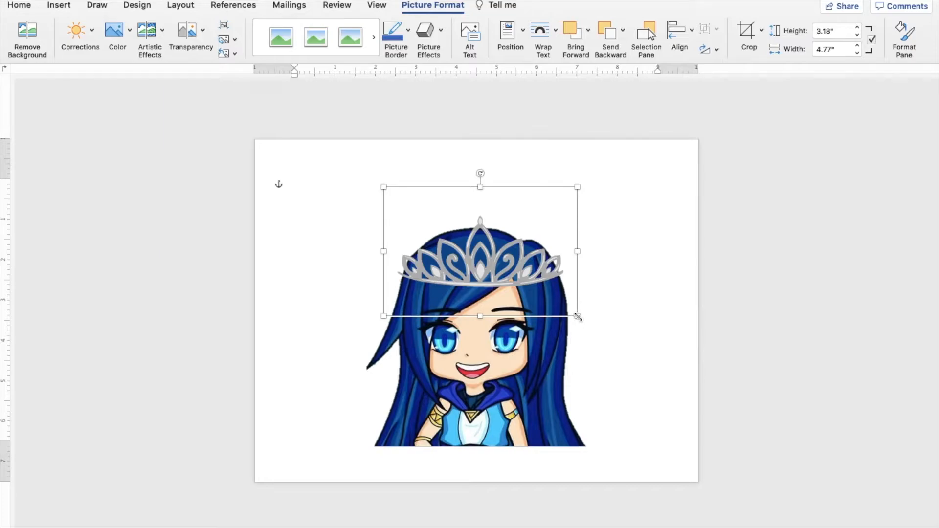
drag(577, 317, 567, 310)
drag(516, 280, 518, 285)
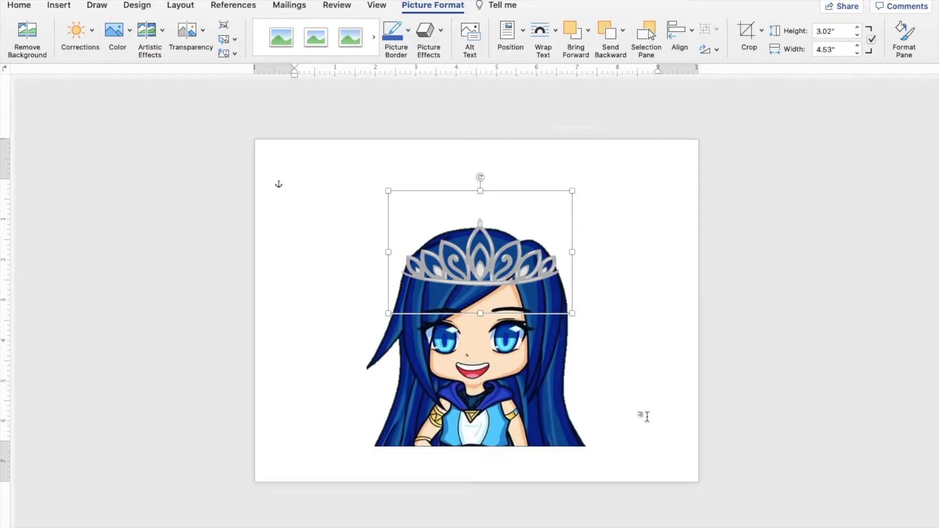
click(617, 345)
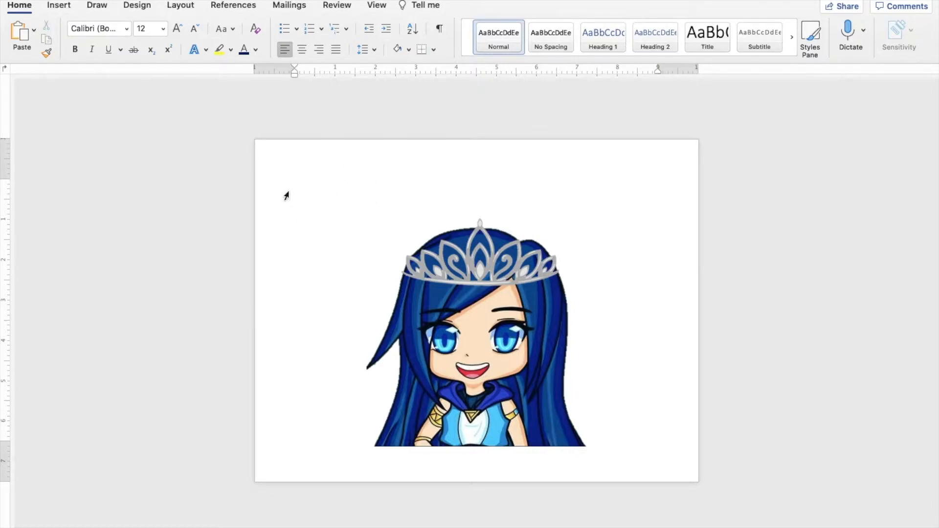
Insert WordArt in the black style with a blue hard shadow and enter the person's first name in capitals.
click(67, 6)
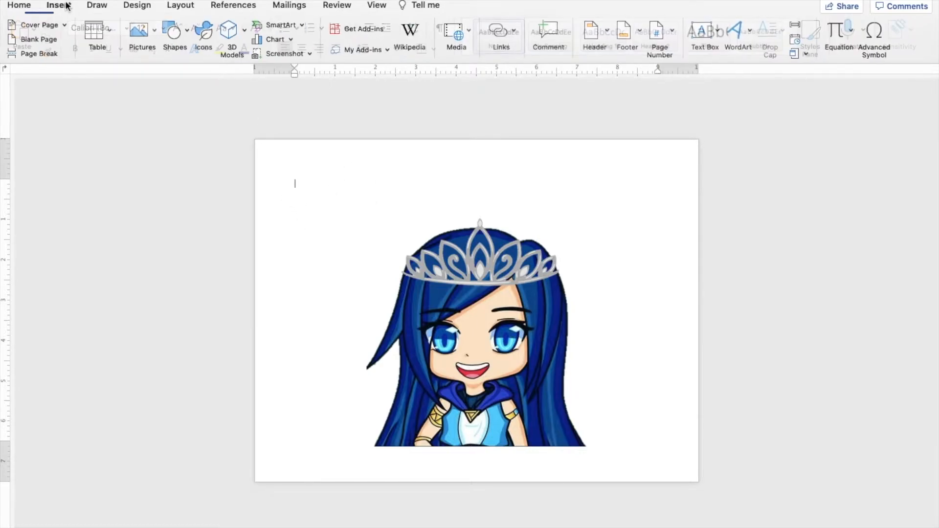
click(739, 37)
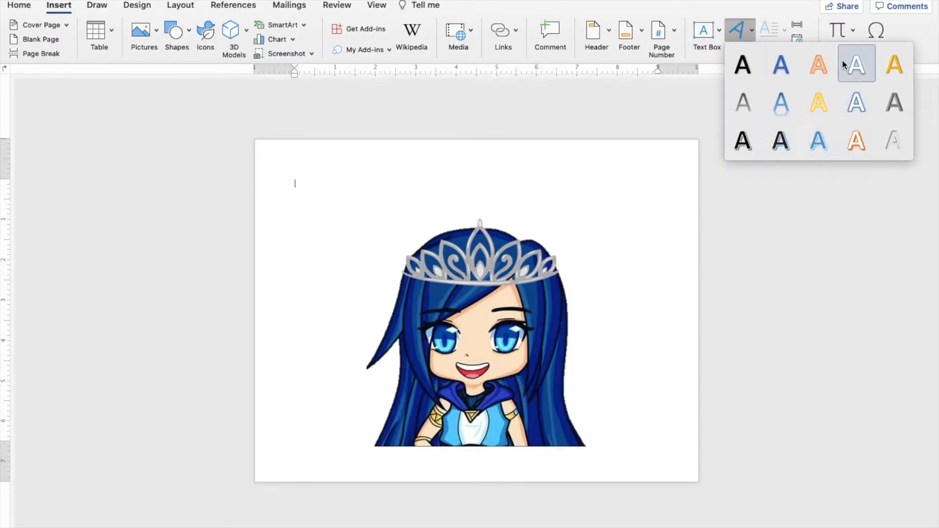
click(780, 142)
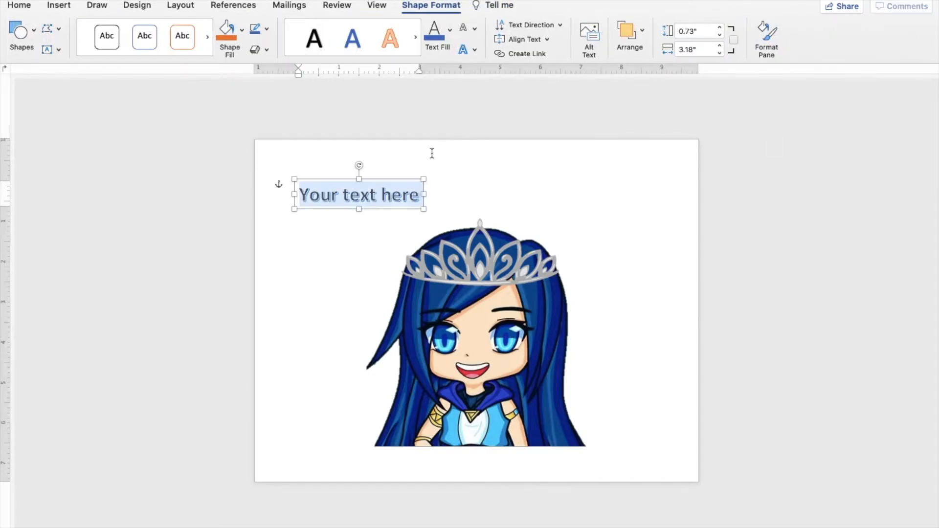
text(RAE'ANNA)
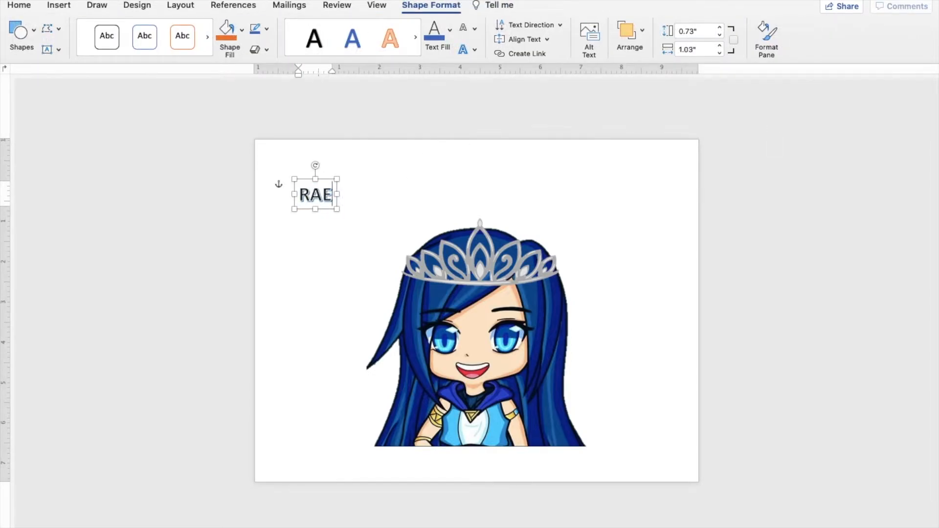
click(369, 226)
click(345, 202)
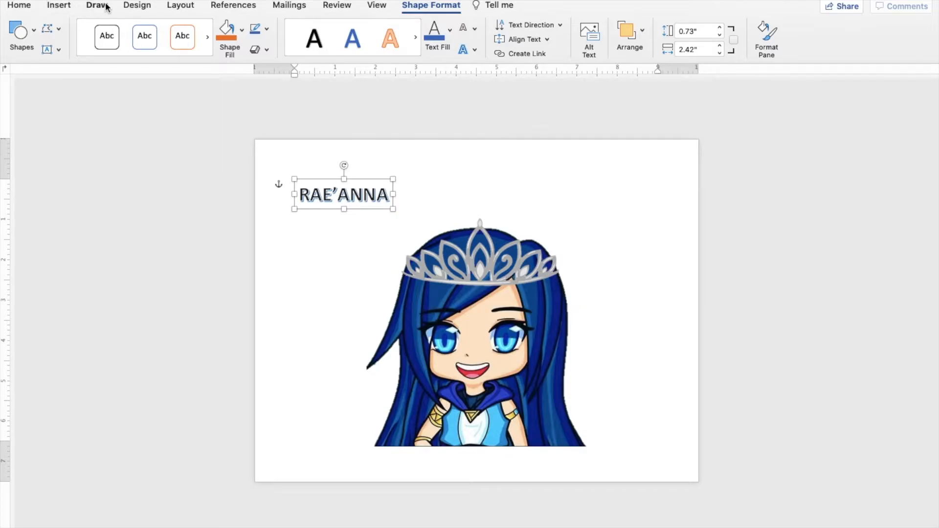
Set the WordArt name to the Pixer font at size 72 and move it below the character at the page's bottom edge.
click(64, 6)
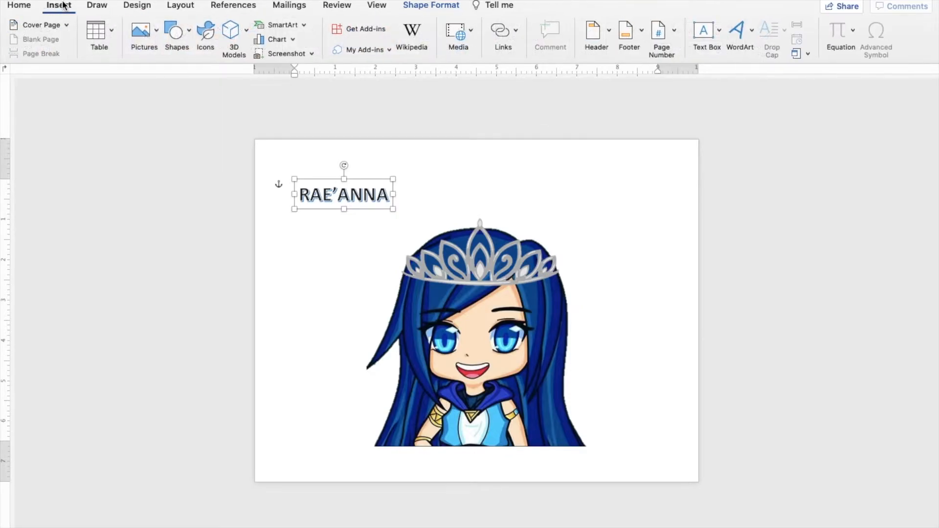
click(25, 6)
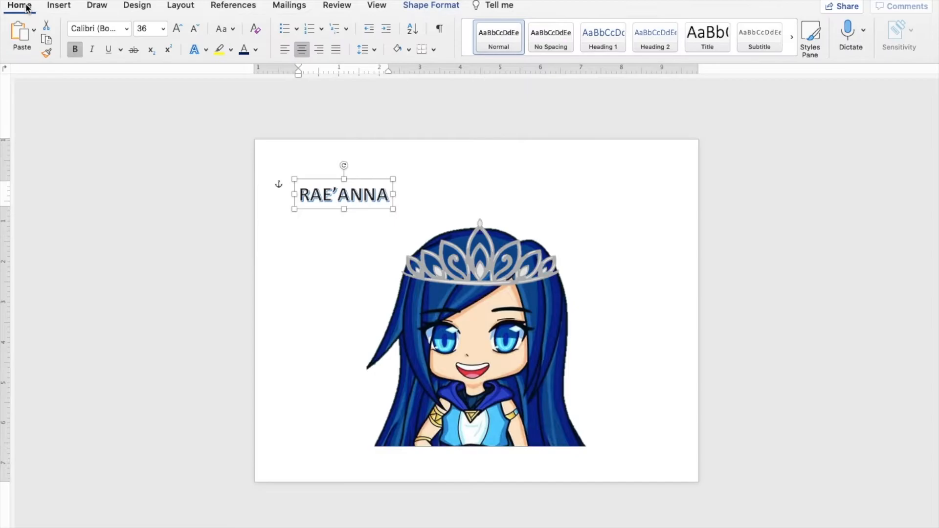
click(130, 31)
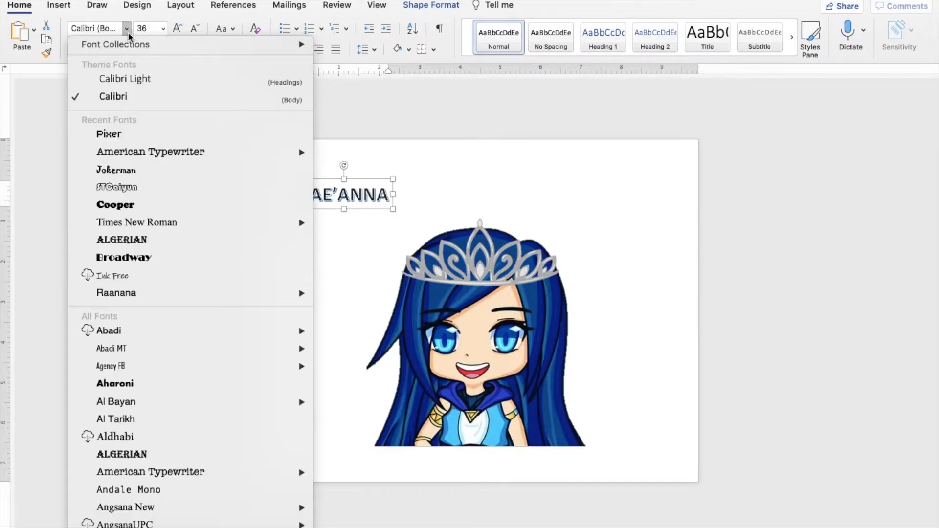
click(108, 135)
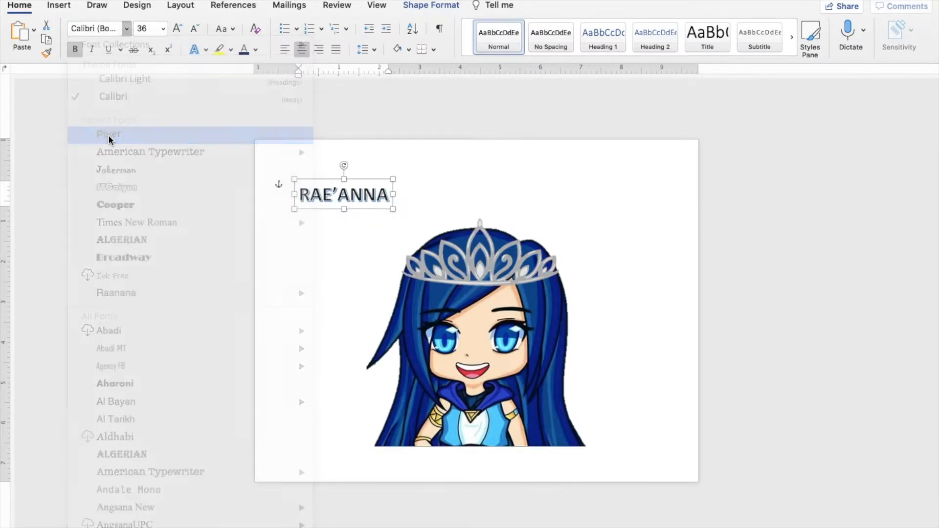
click(163, 28)
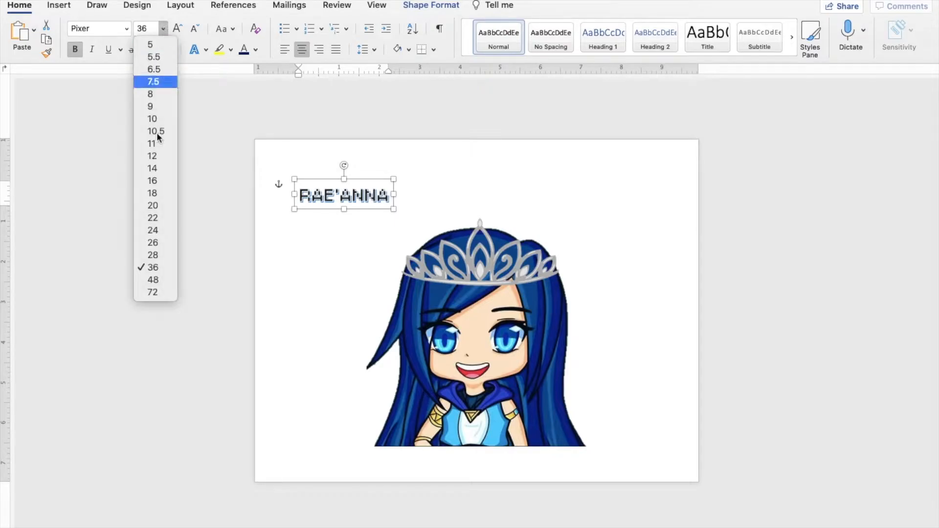
click(152, 292)
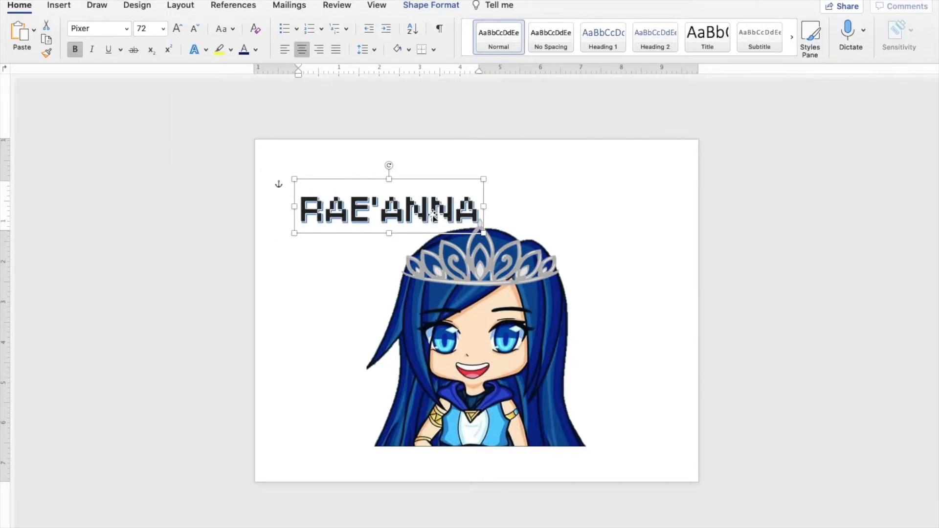
drag(412, 205, 503, 453)
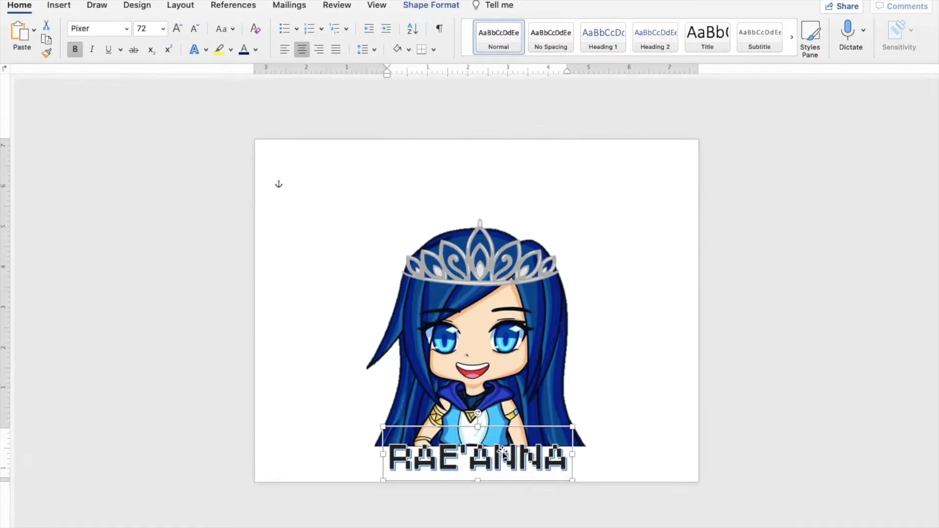
Set the name's font size to 100 and move the WordArt back under the character, centred on the figure.
double_click(491, 453)
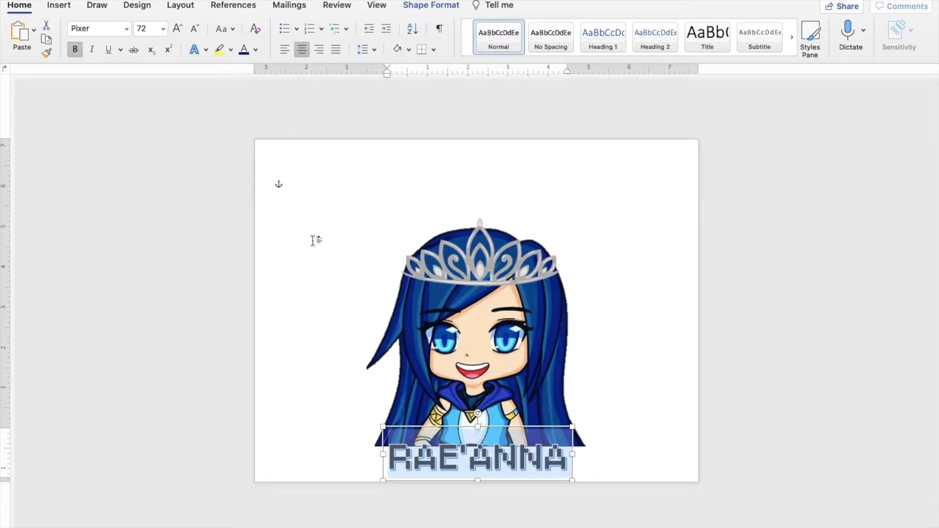
click(150, 28)
text(100)
key(Return)
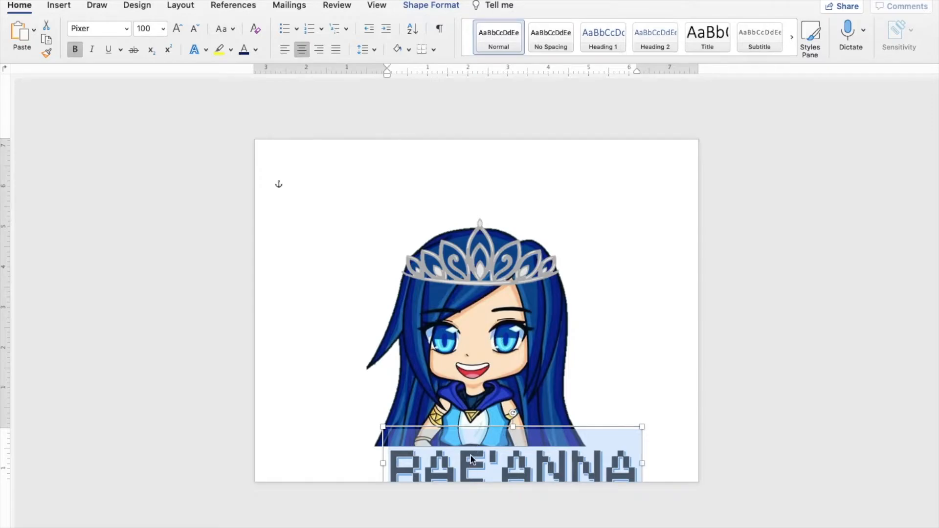
drag(478, 462, 450, 442)
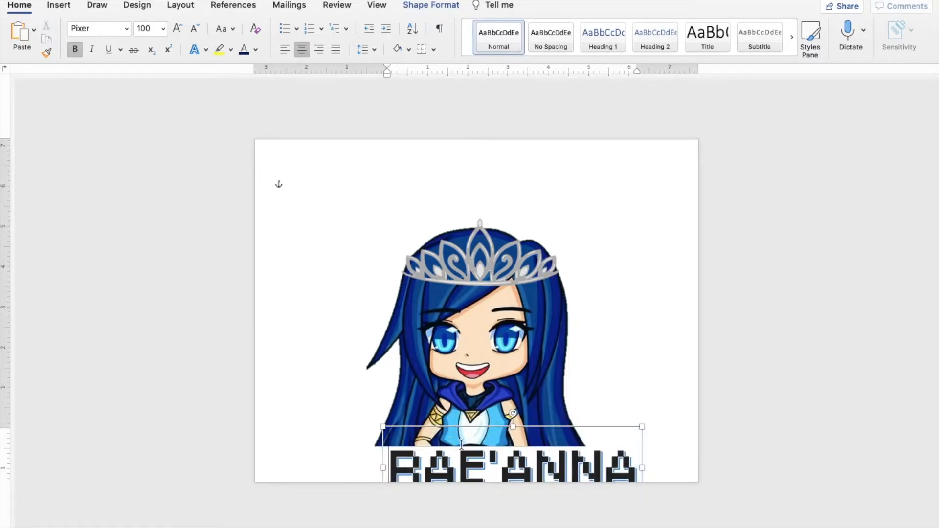
click(506, 465)
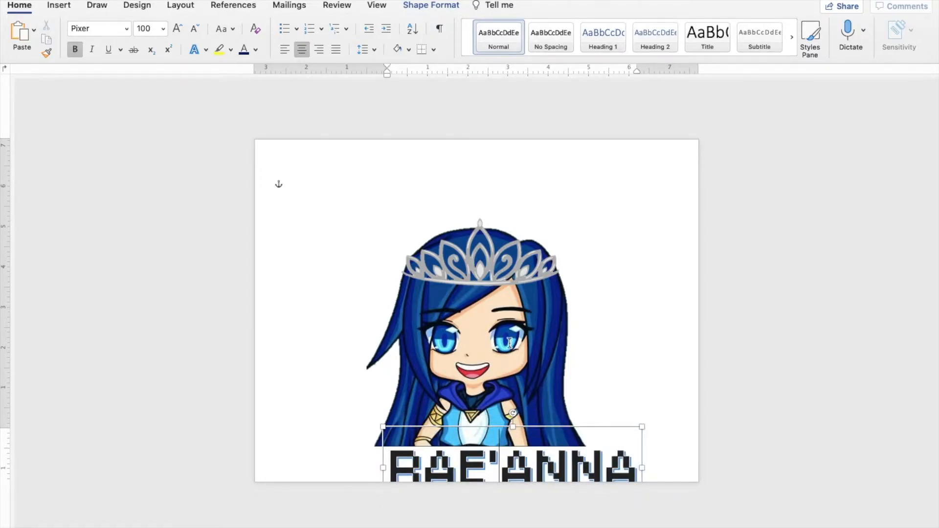
click(676, 438)
drag(567, 461, 537, 451)
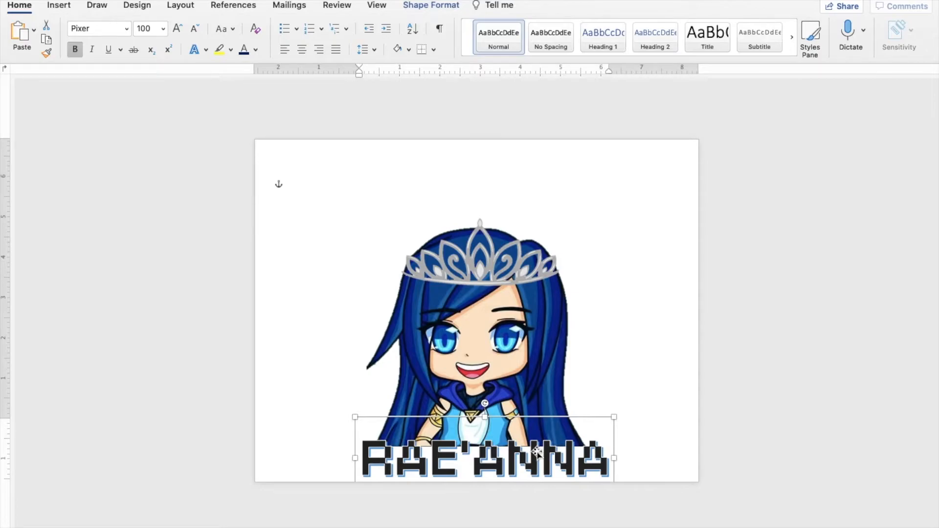
Change the font colour of the whole WordArt name to the standard dark blue.
triple_click(537, 452)
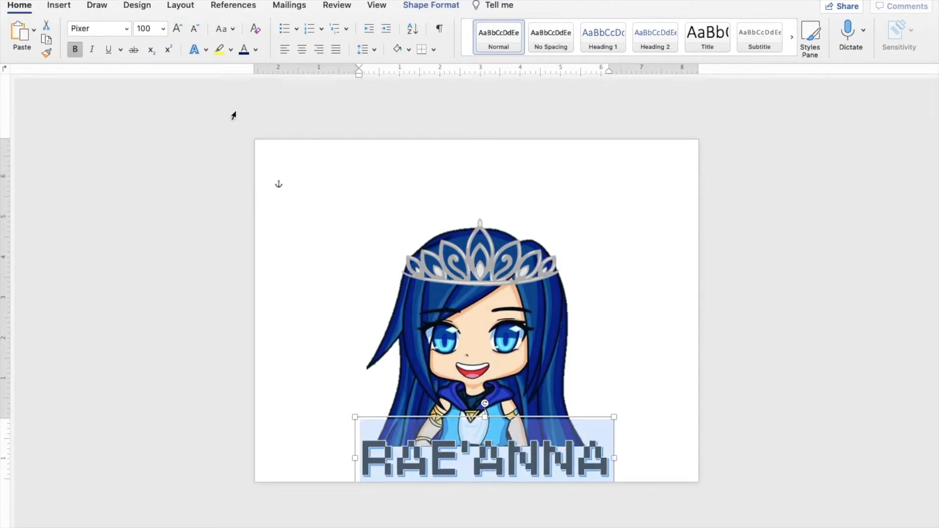
click(256, 50)
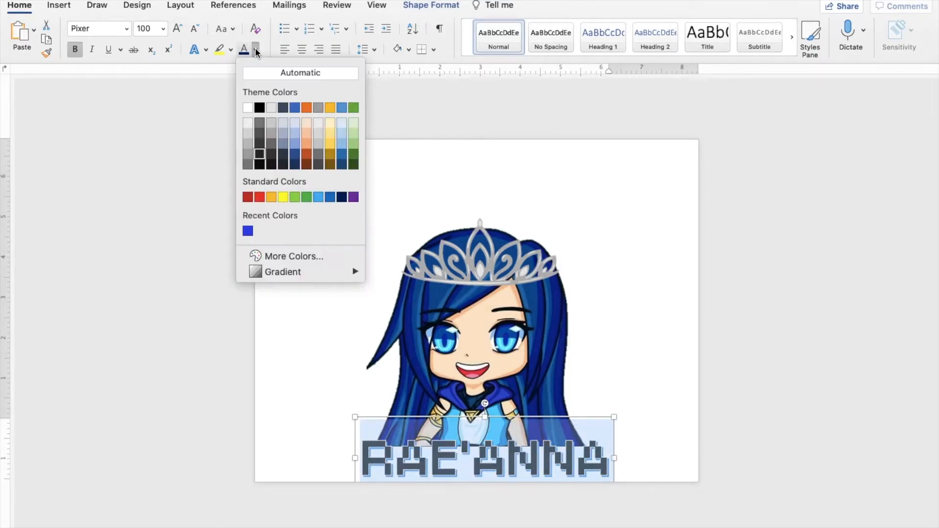
click(341, 198)
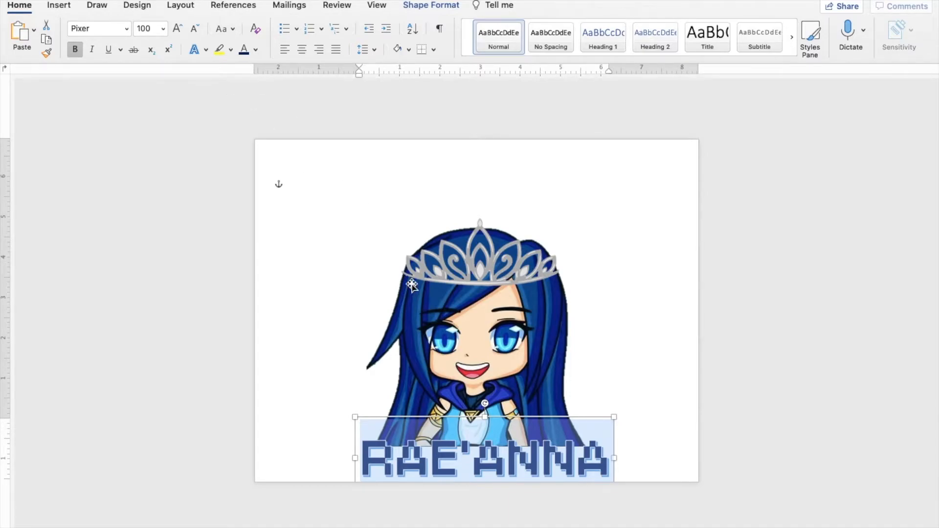
click(332, 334)
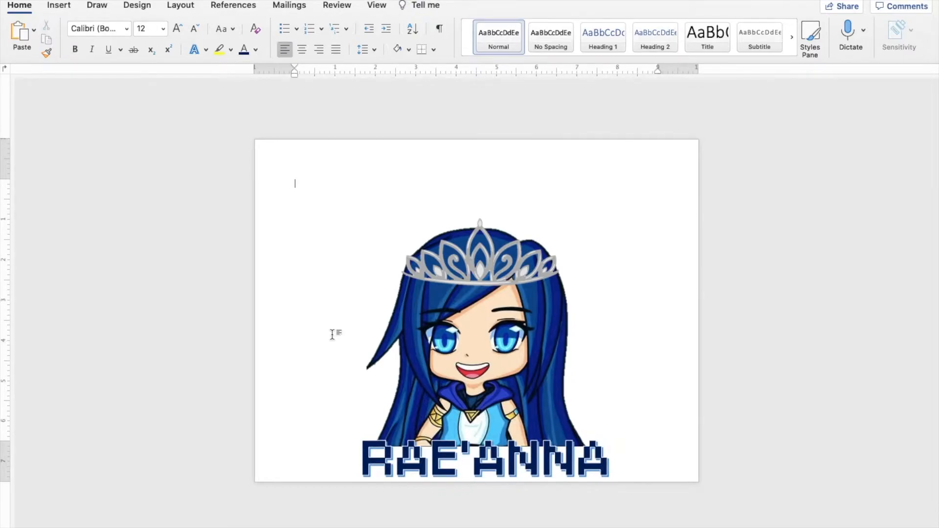
Apply the largest blue glow variation to the WordArt name and shift it slightly up and left to centre it under the character.
click(398, 448)
click(205, 49)
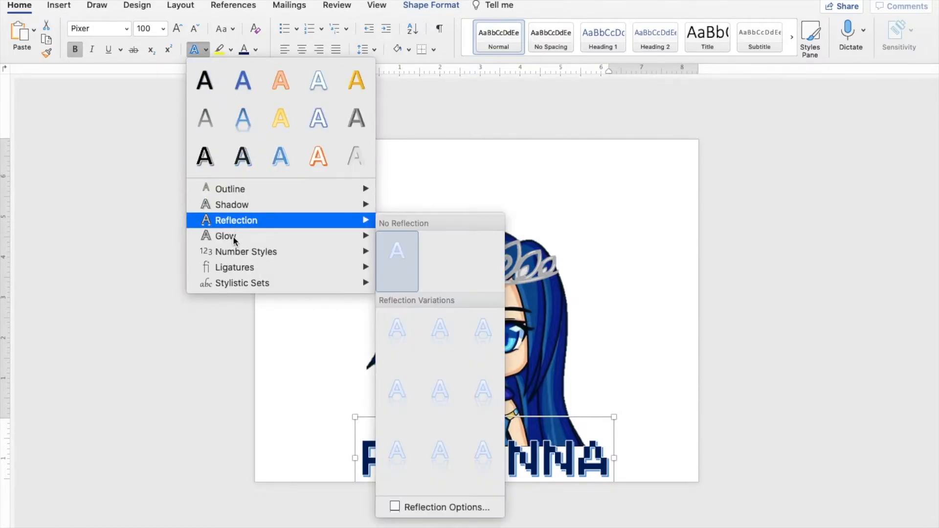
mouse_move(234, 239)
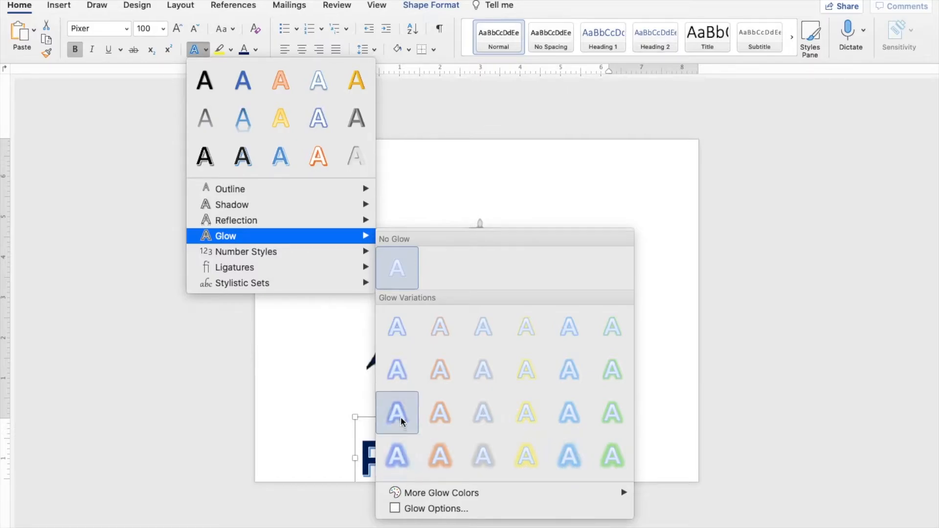
click(399, 463)
drag(455, 472, 447, 458)
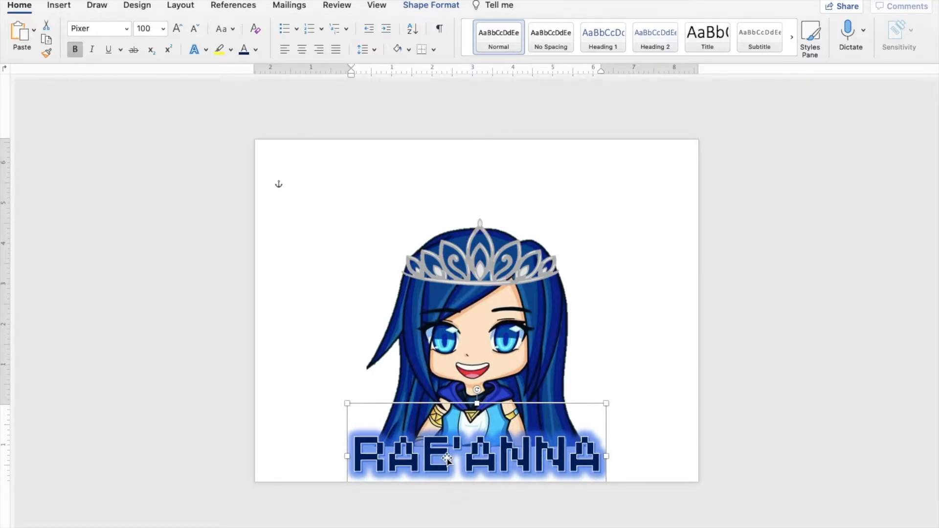
Save the document in Downloads as a Word document named raerae.
click(888, 431)
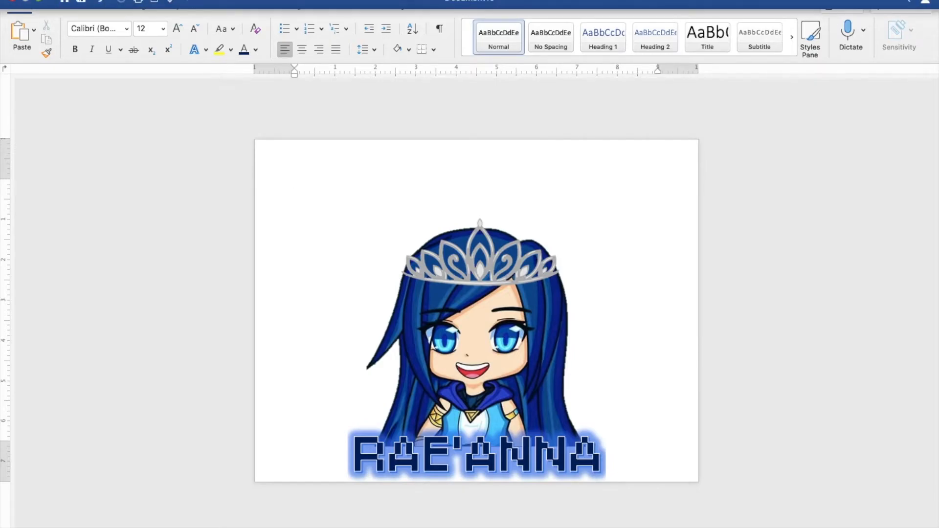
click(74, 2)
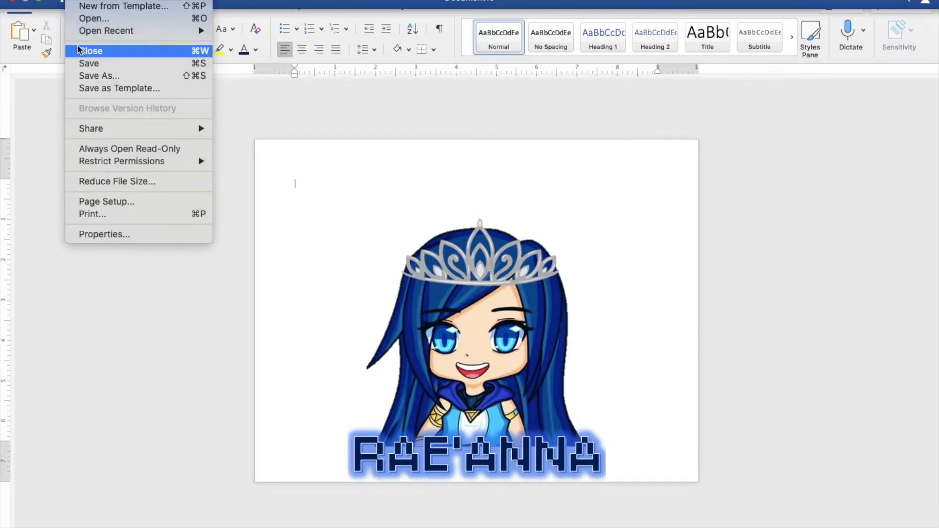
click(37, 183)
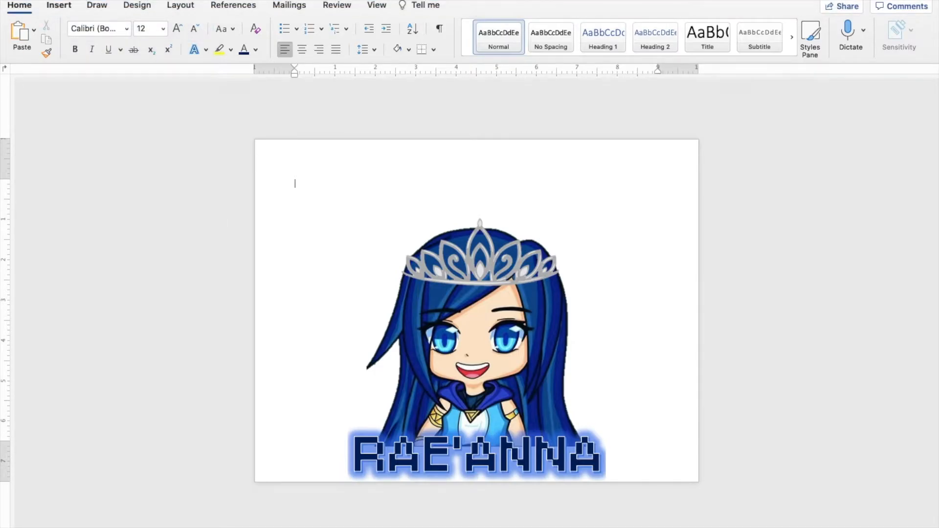
key(super+s)
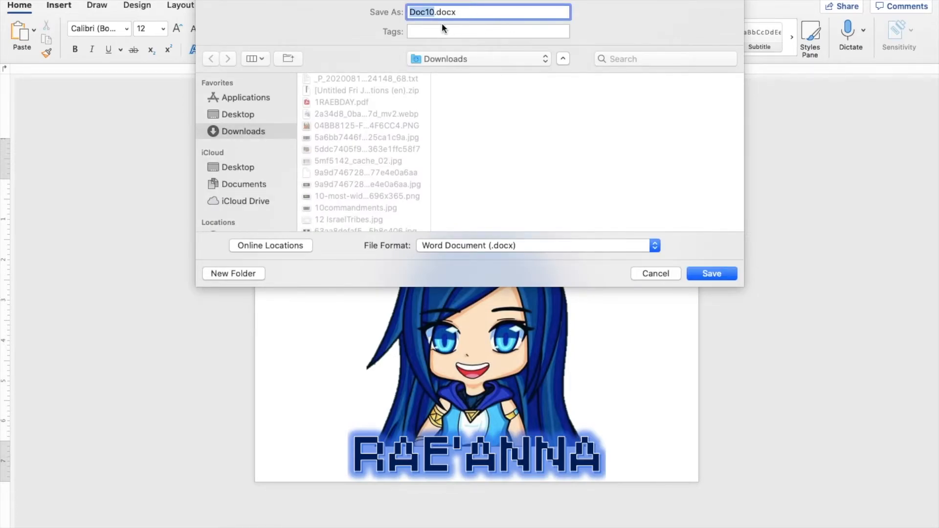
text(raerae)
click(704, 273)
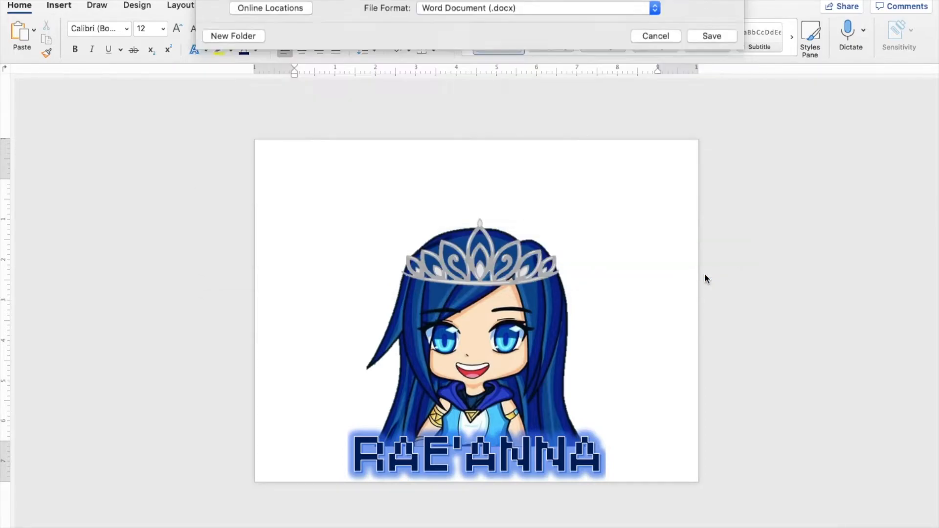
Export a PDF copy of the design to Downloads as raerae.pdf, optimised for printing.
mouse_move(40, 1)
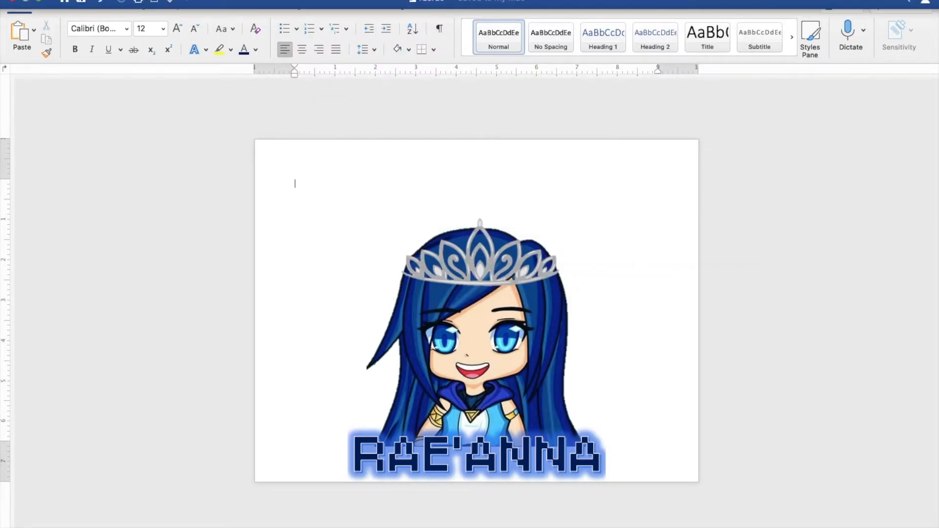
click(77, 1)
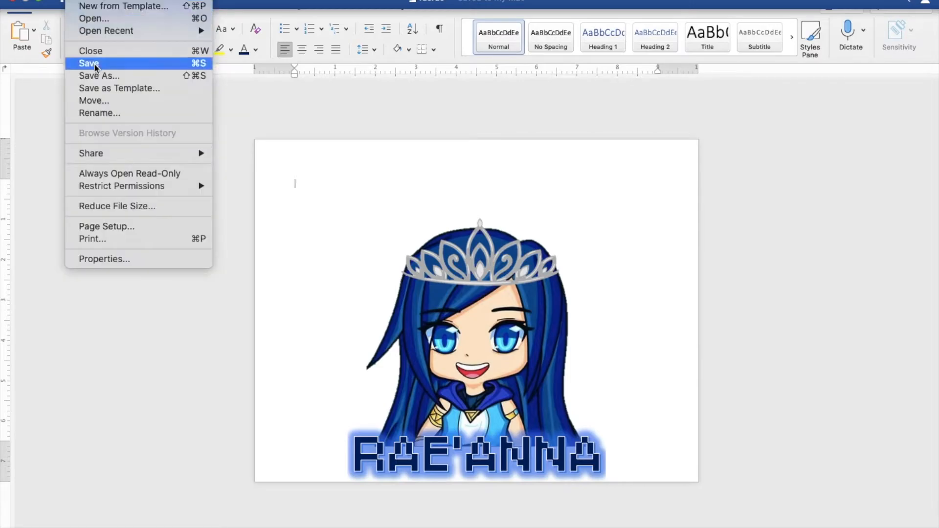
click(190, 75)
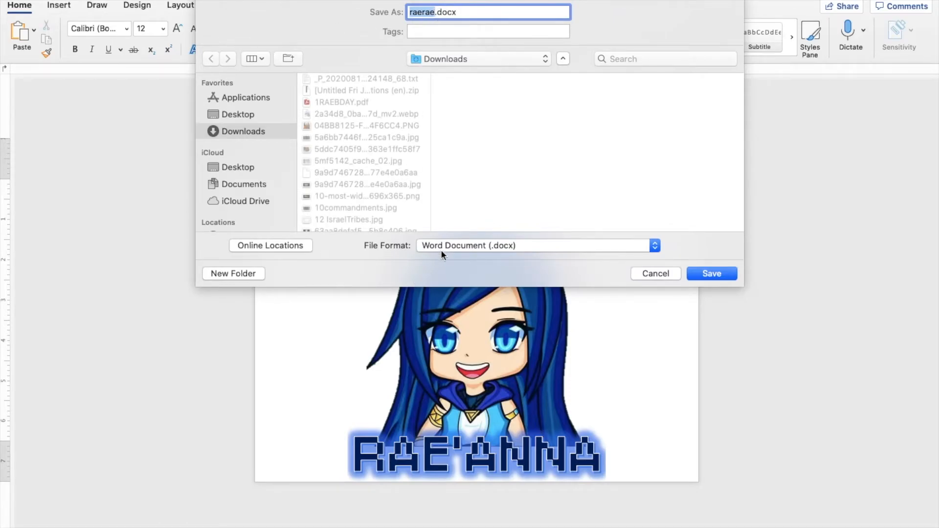
click(453, 243)
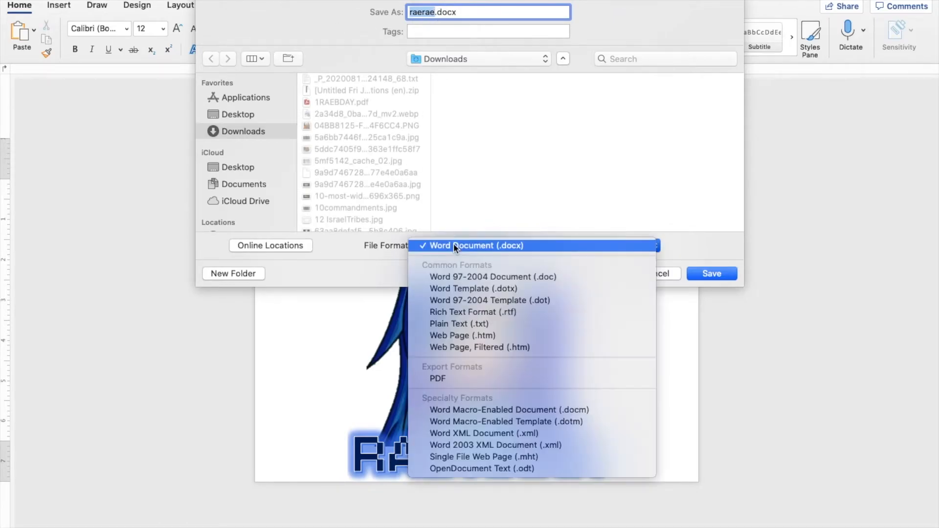
click(438, 375)
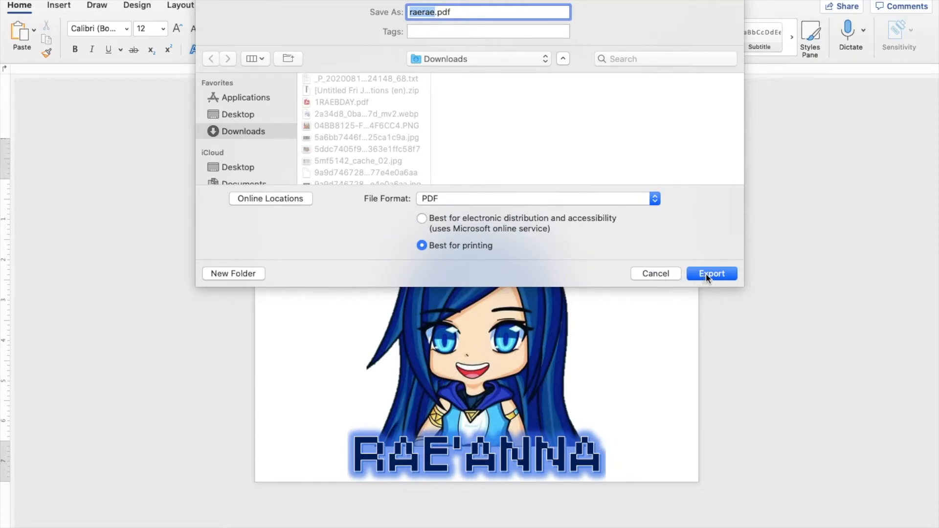
click(706, 274)
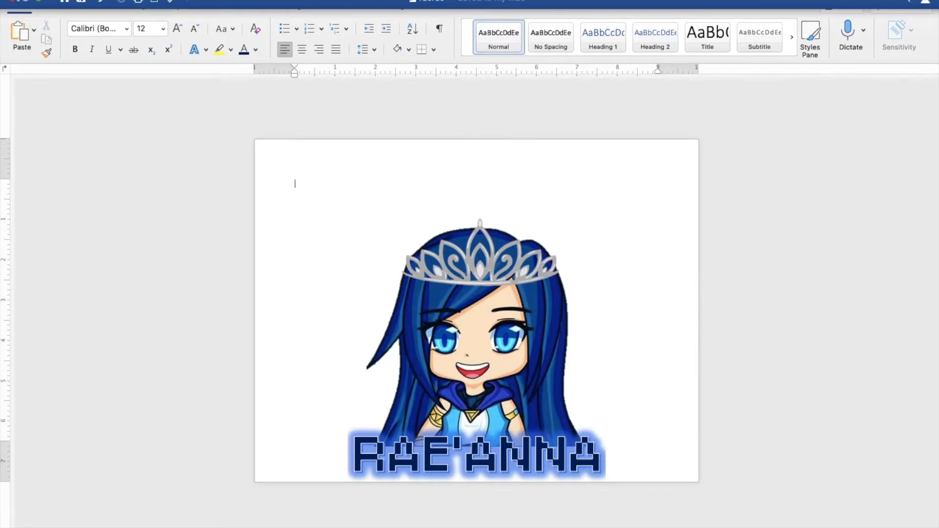
Switch to Finder and search the recent files for raerae.
key(ctrl+Up)
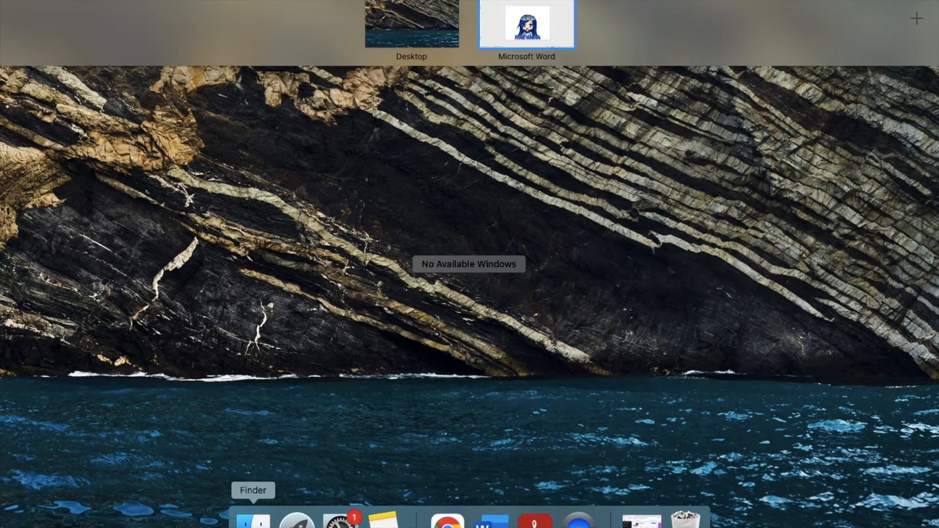
click(253, 520)
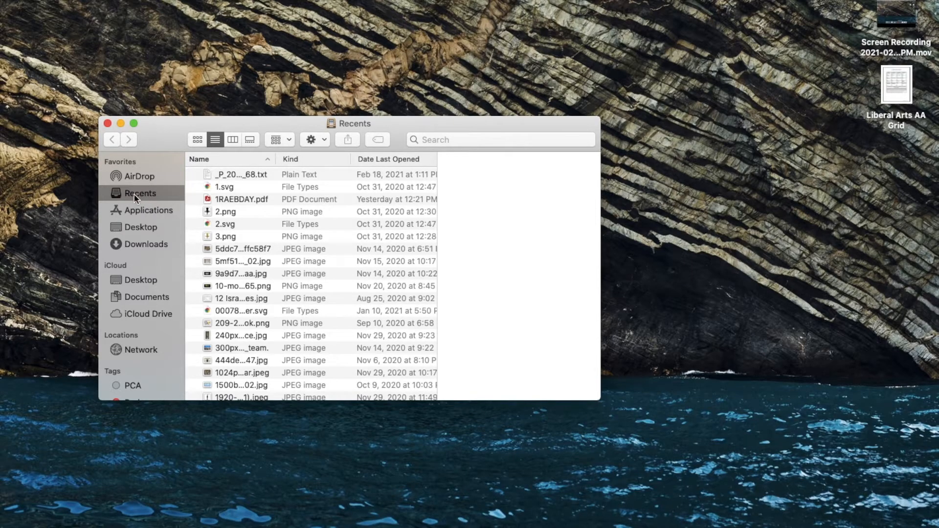
click(450, 140)
text(rae)
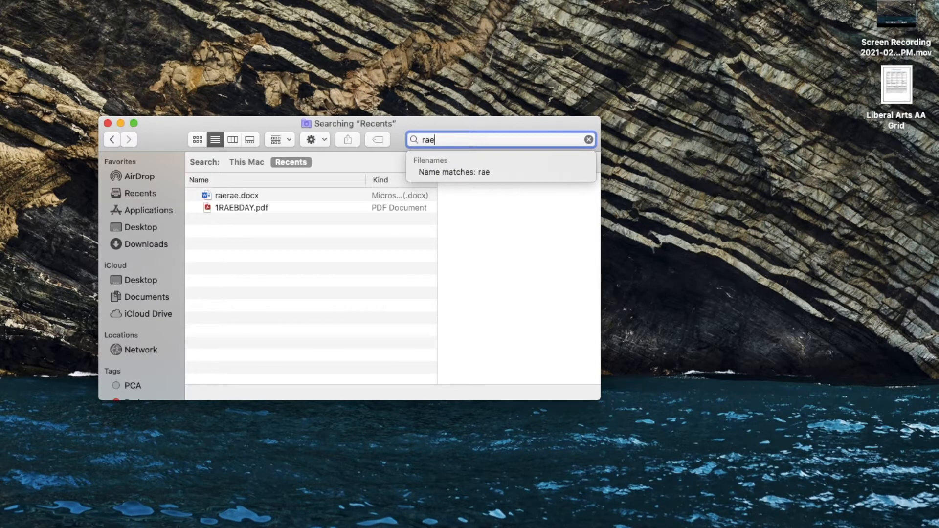
text(rae)
key(Return)
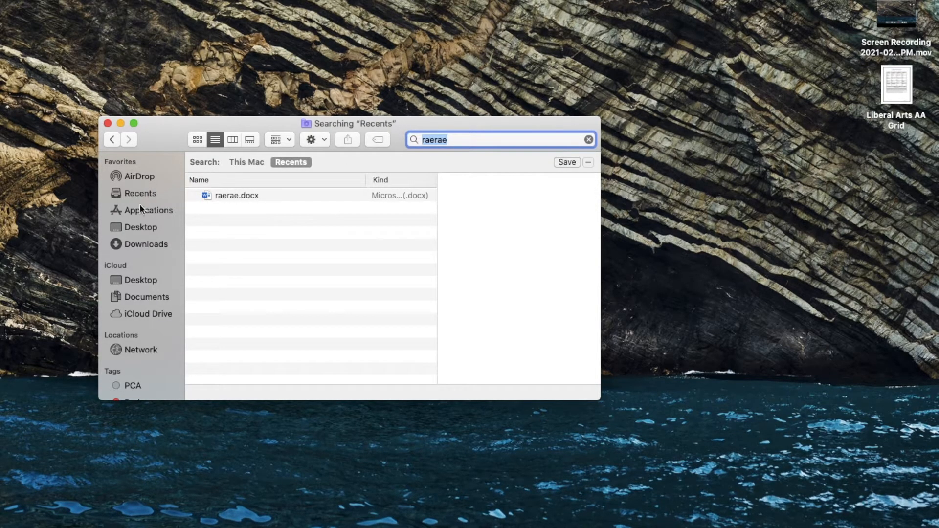
Go to Downloads, search for rae and open raerae.pdf in Acrobat Reader.
click(149, 247)
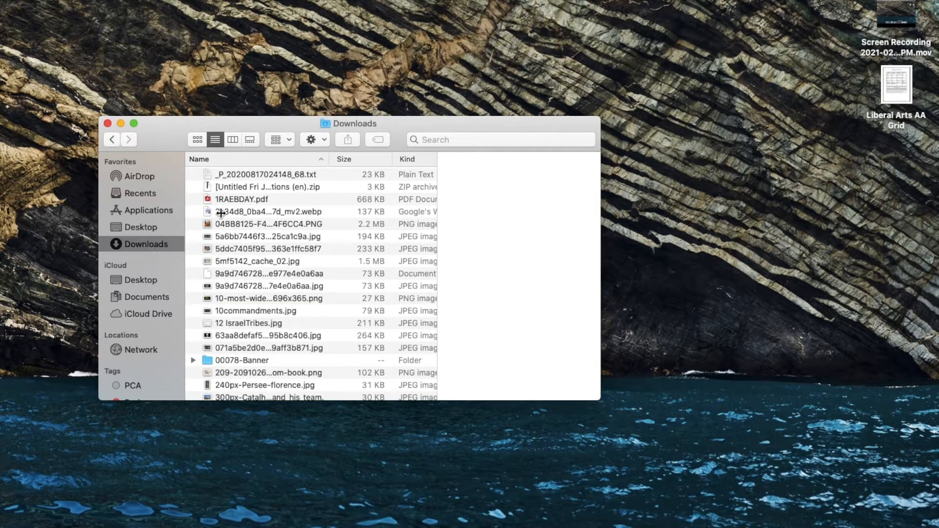
click(446, 137)
text(rae)
key(Return)
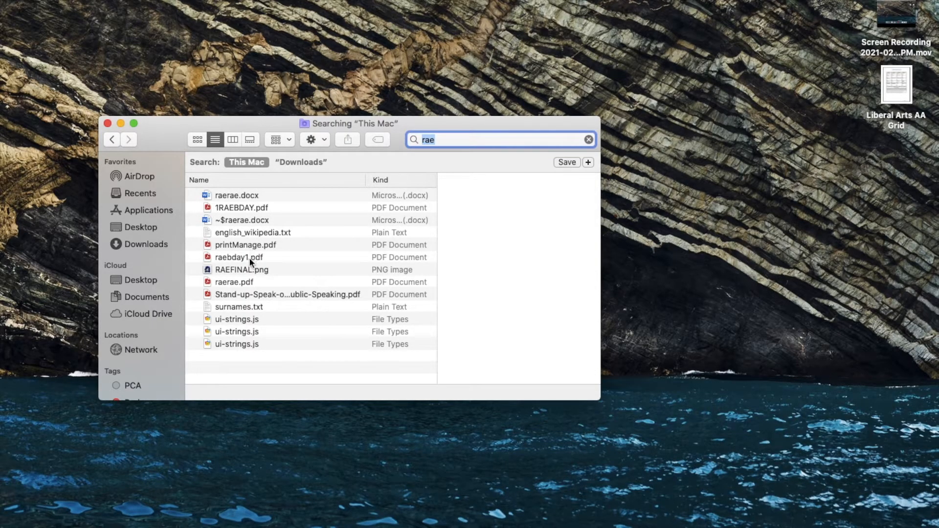
click(239, 284)
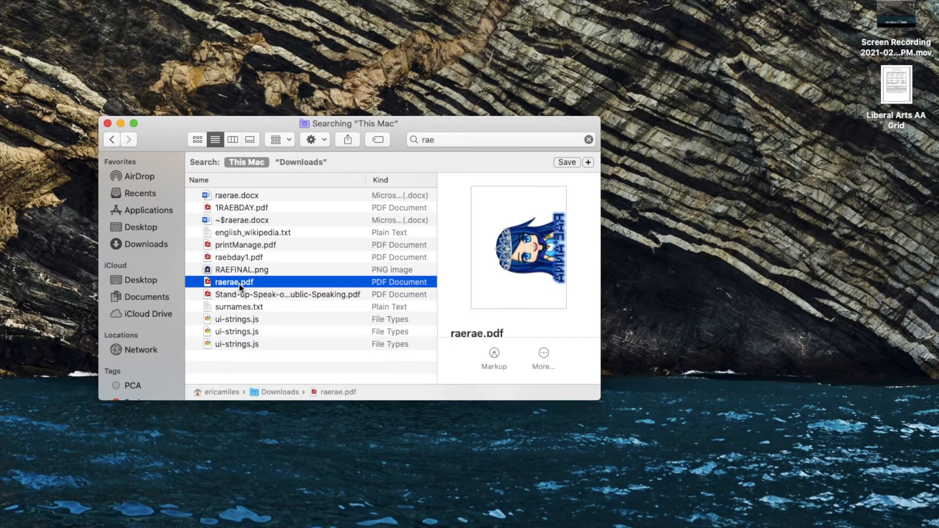
double_click(239, 283)
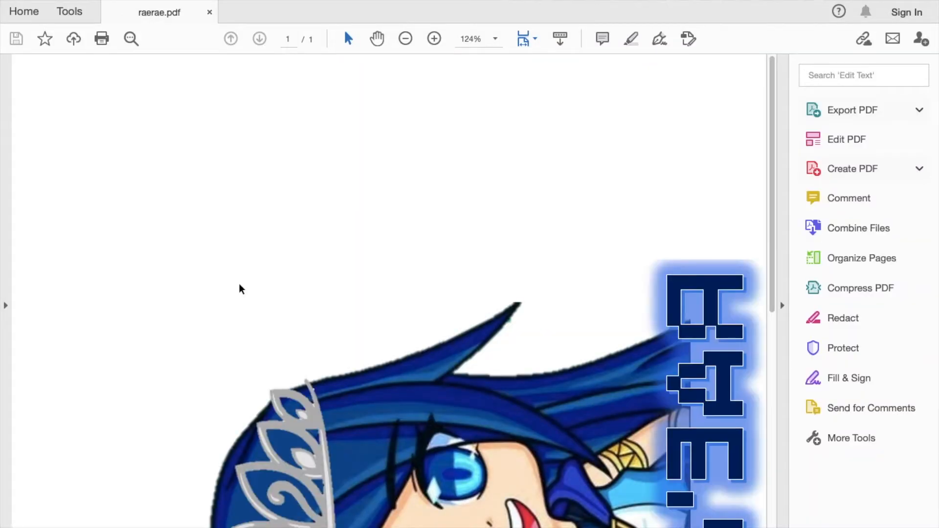
Look over the PDF page, open its print settings and set the page sizing to Poster.
scroll(194, 296, down, 10)
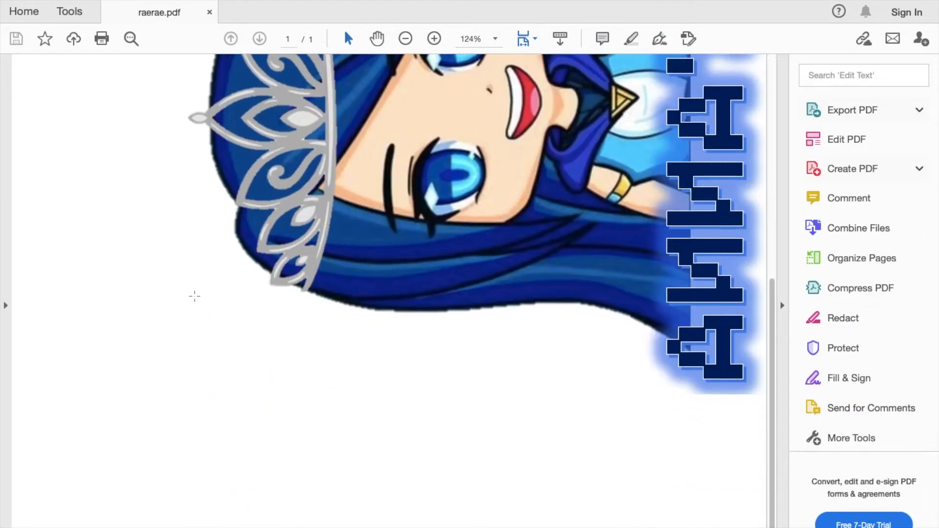
scroll(194, 296, up, 6)
scroll(194, 296, down, 4)
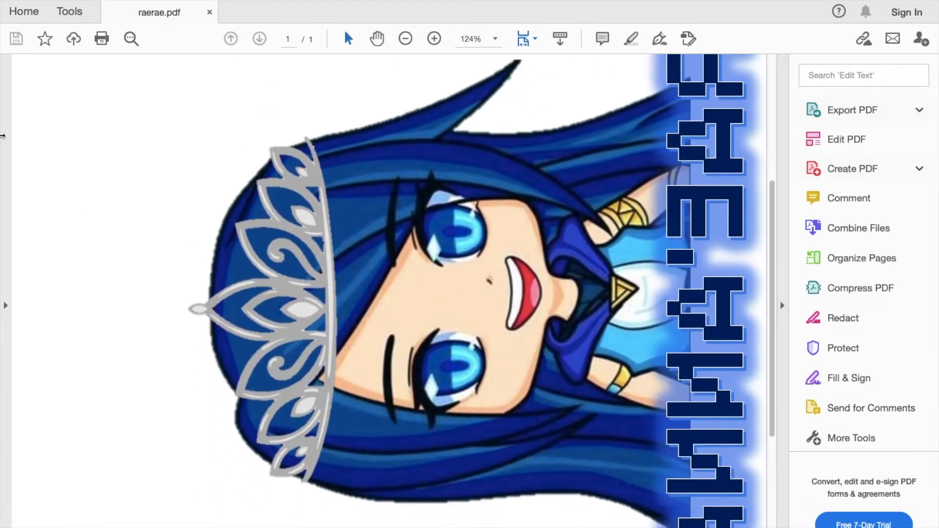
click(119, 0)
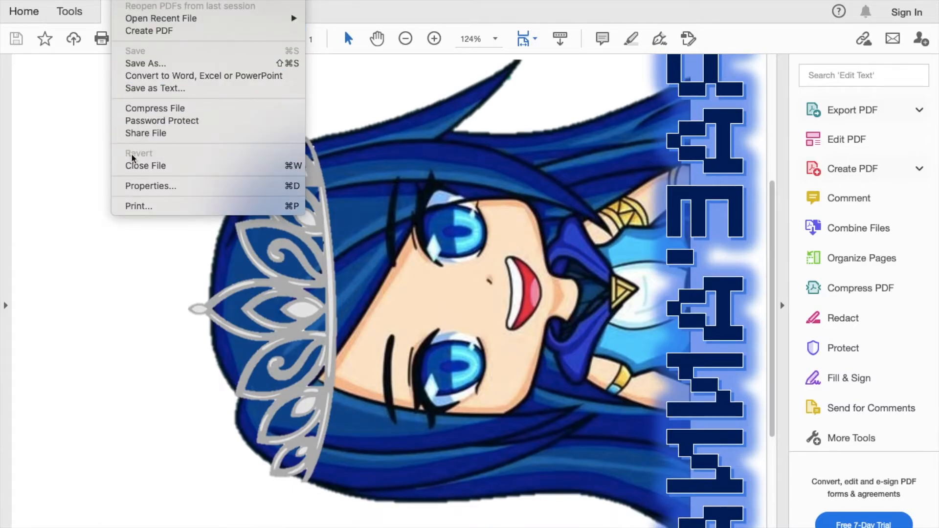
click(137, 205)
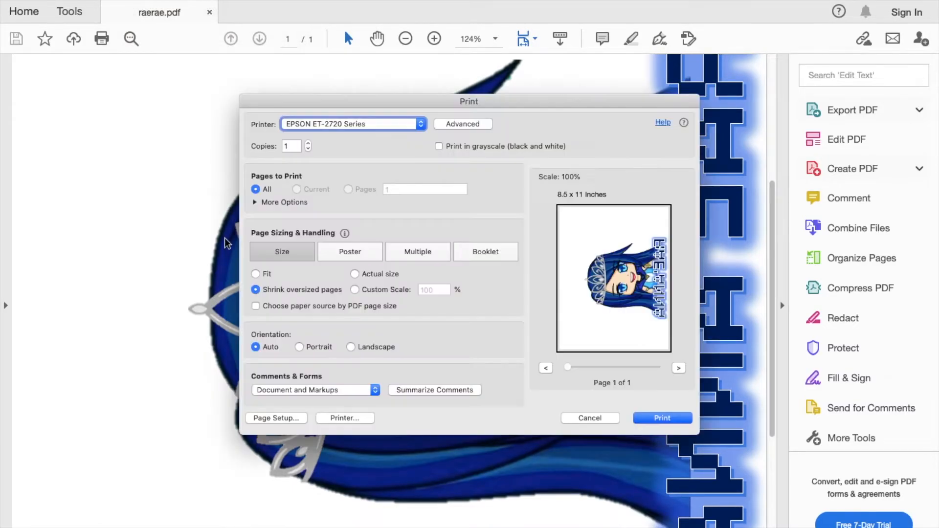
click(277, 250)
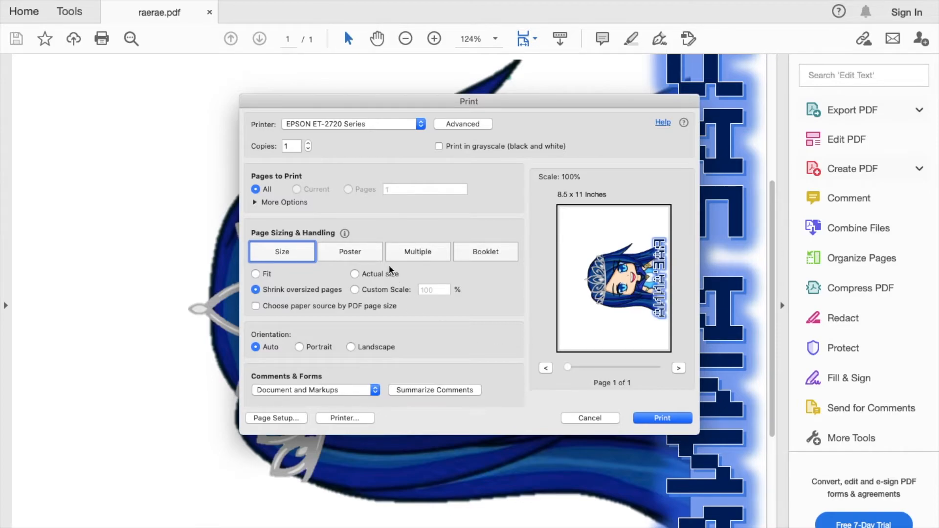
click(337, 256)
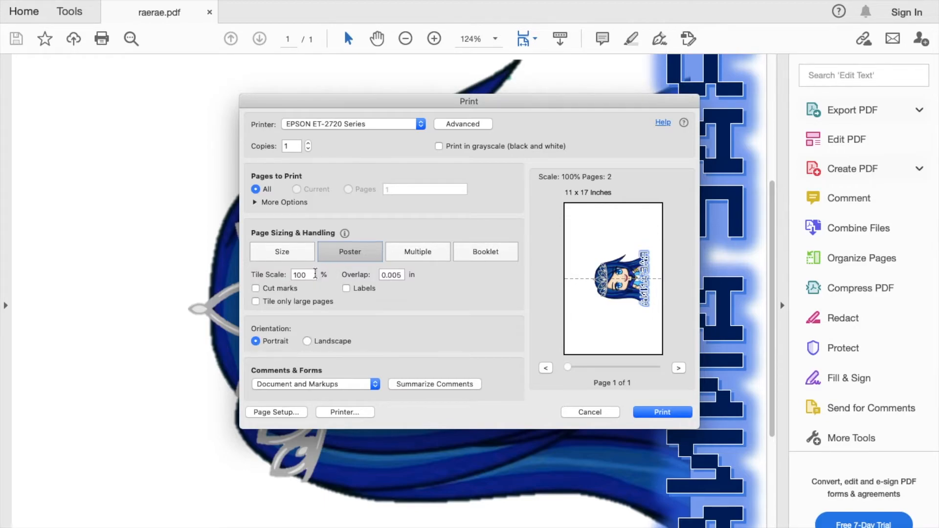
Set the poster tile scale to 150%.
click(314, 273)
key(BackSpace)
key(BackSpace)
key(BackSpace)
text(150)
click(390, 275)
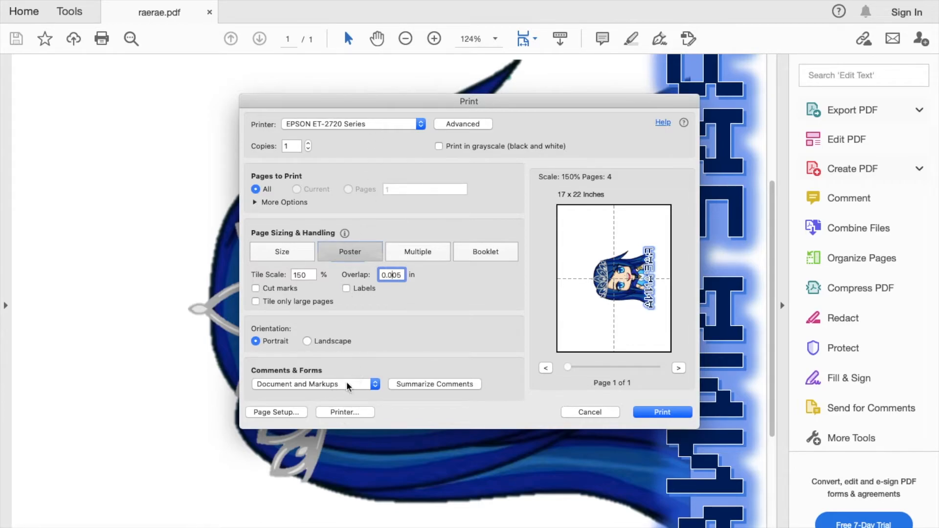
Open the system print setup for the printer and review the printer choices and settings categories.
click(338, 415)
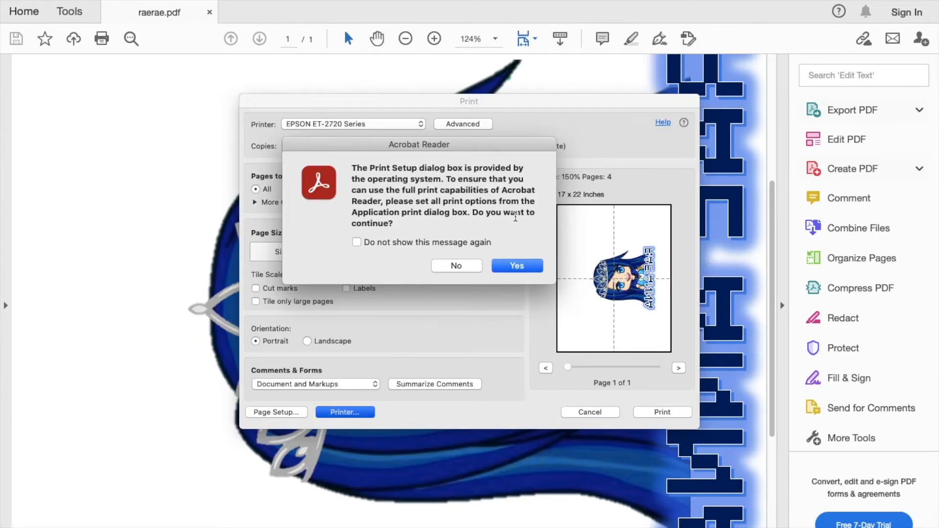
click(518, 266)
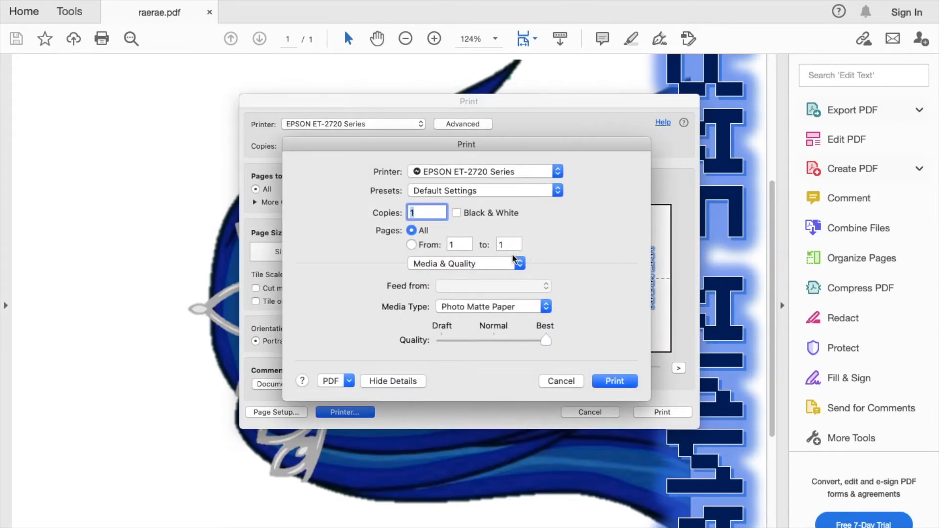
click(467, 174)
click(466, 171)
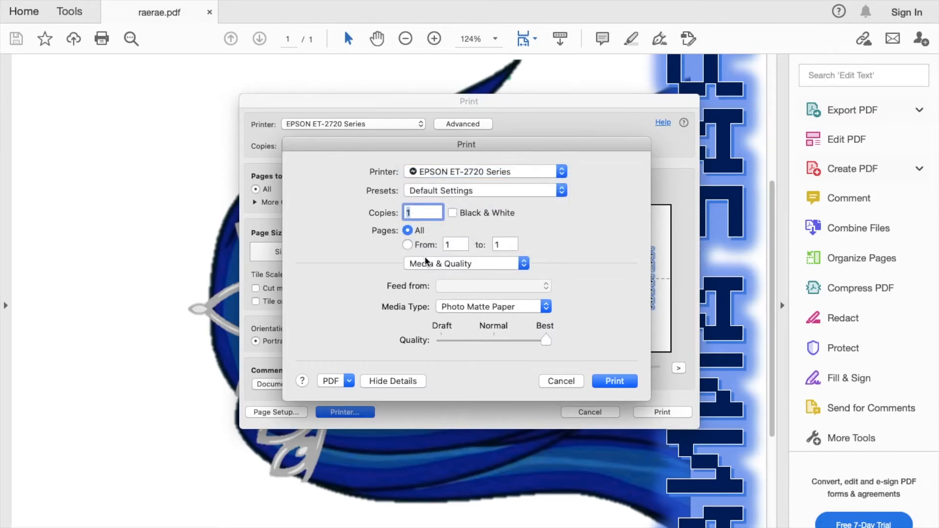
click(456, 264)
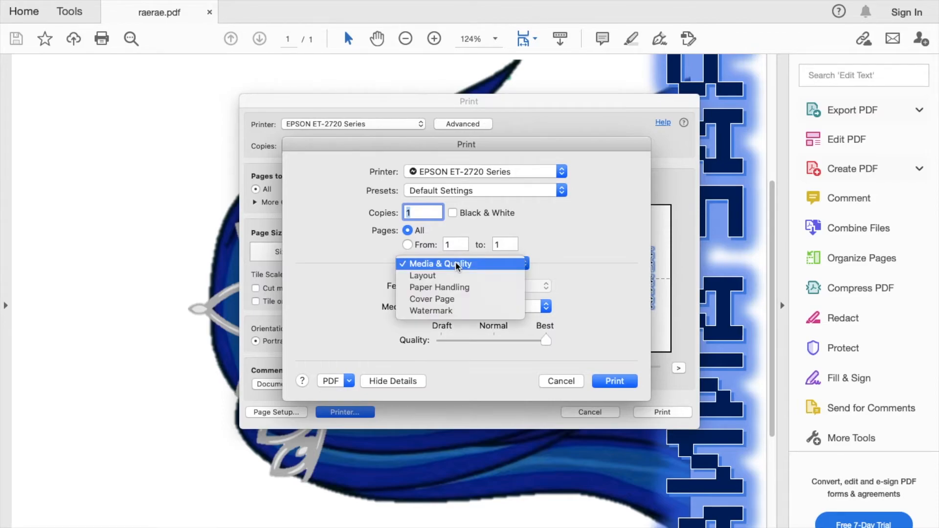
click(456, 264)
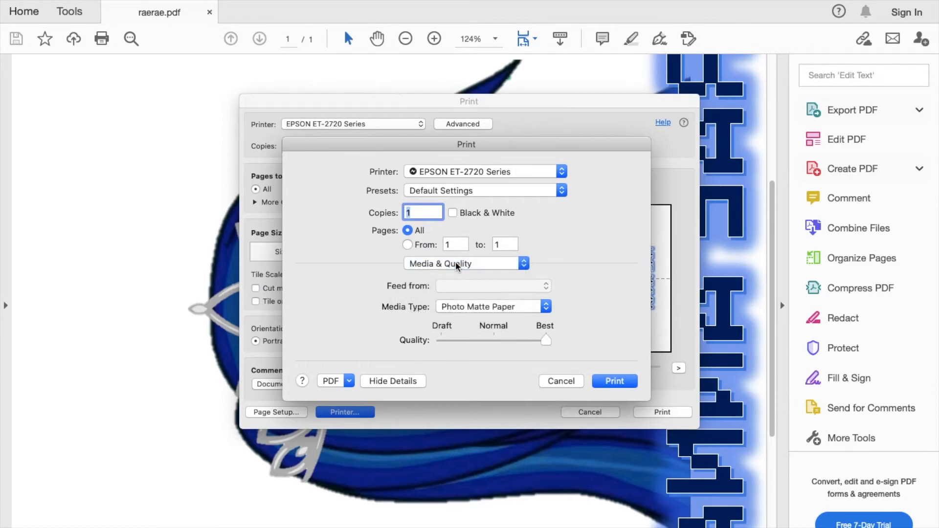
Review the media type choices and the Layout options of the printer setup, and close it without printing.
click(470, 308)
click(469, 307)
click(518, 303)
click(519, 307)
click(480, 263)
click(467, 275)
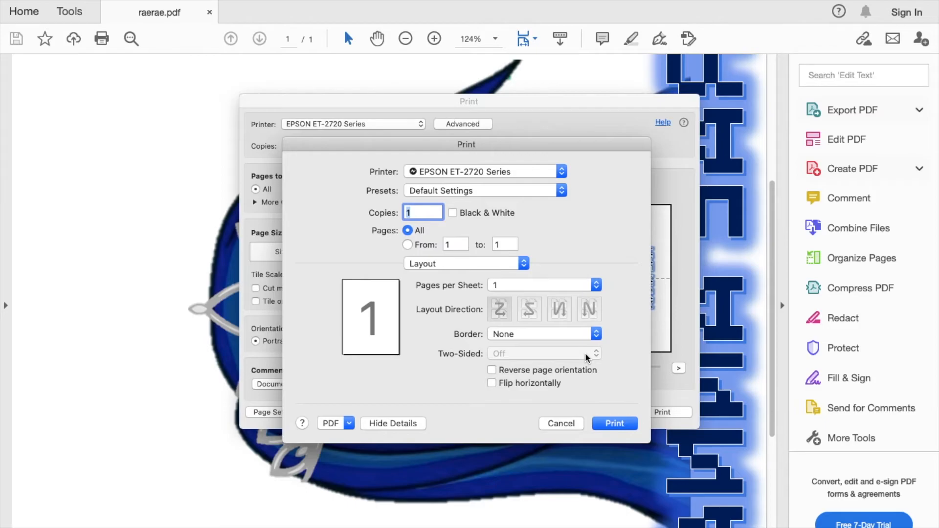
click(555, 425)
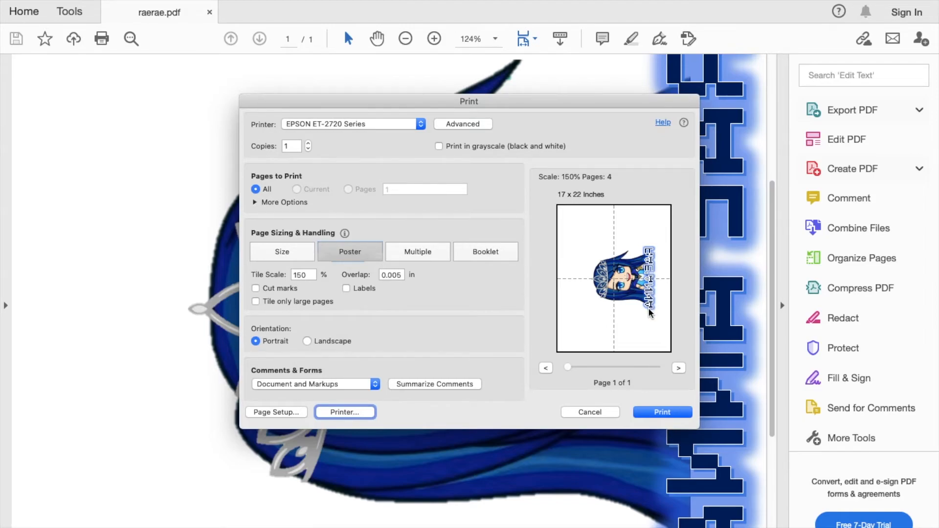
Reopen the system print setup to check the media type and quality settings, and cancel it.
click(344, 412)
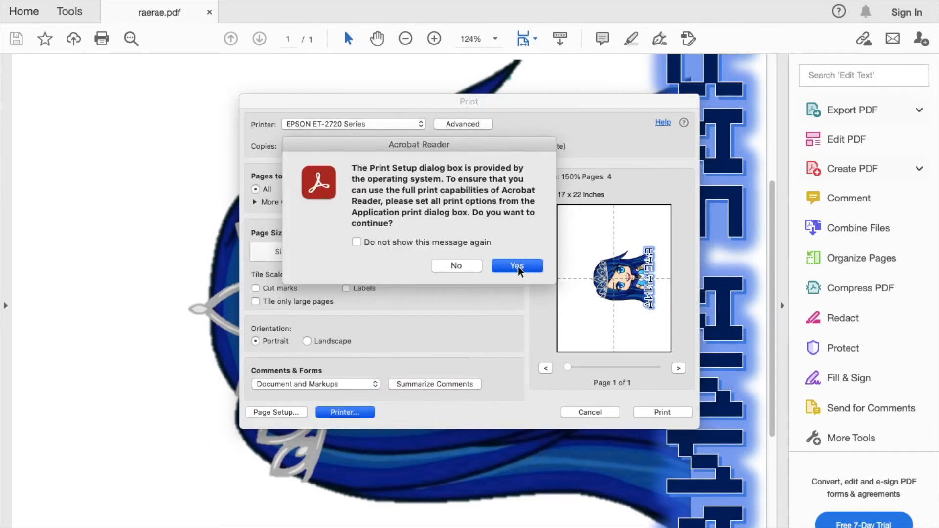
click(518, 267)
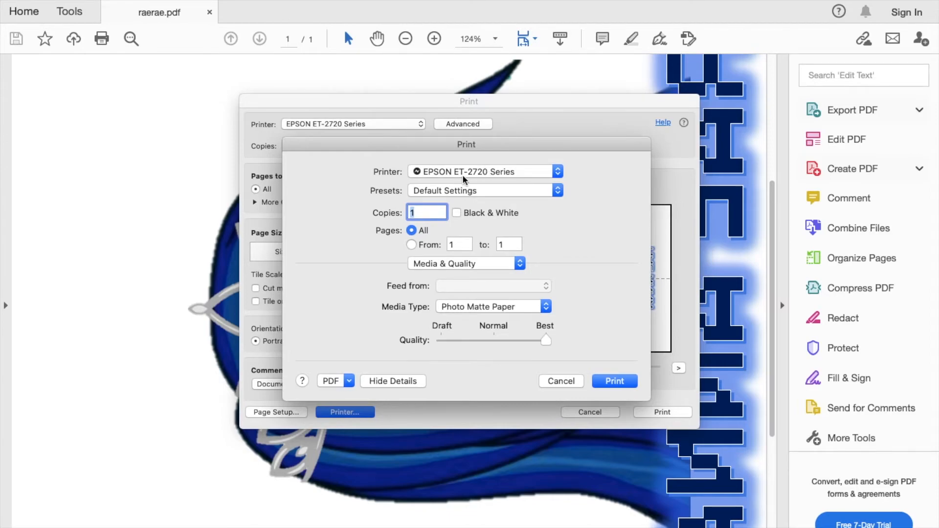
click(562, 381)
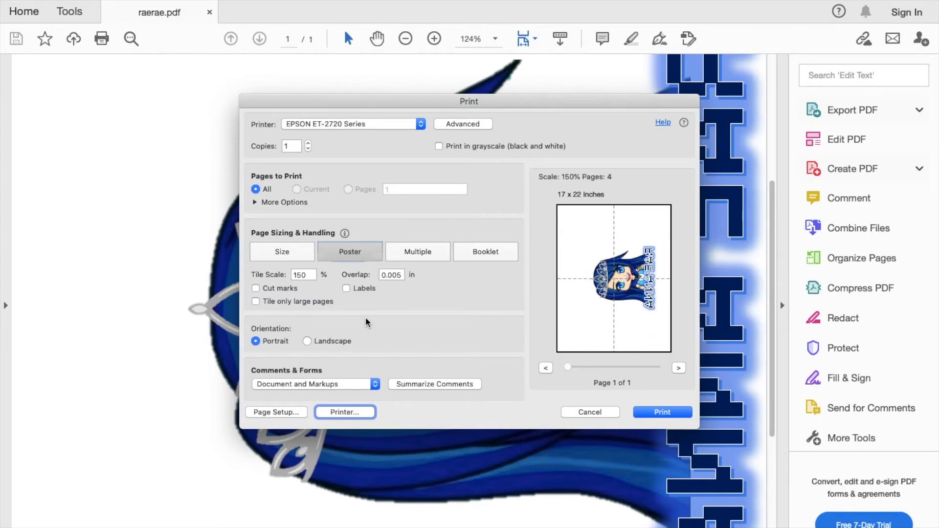
Try a poster tile scale of 200% and update the preview.
click(306, 275)
key(BackSpace)
key(BackSpace)
key(BackSpace)
text(200)
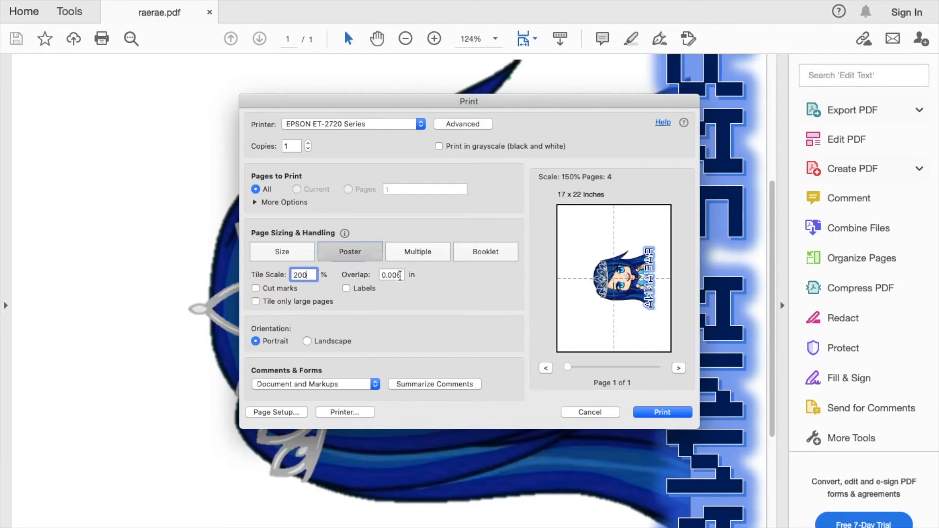
key(Tab)
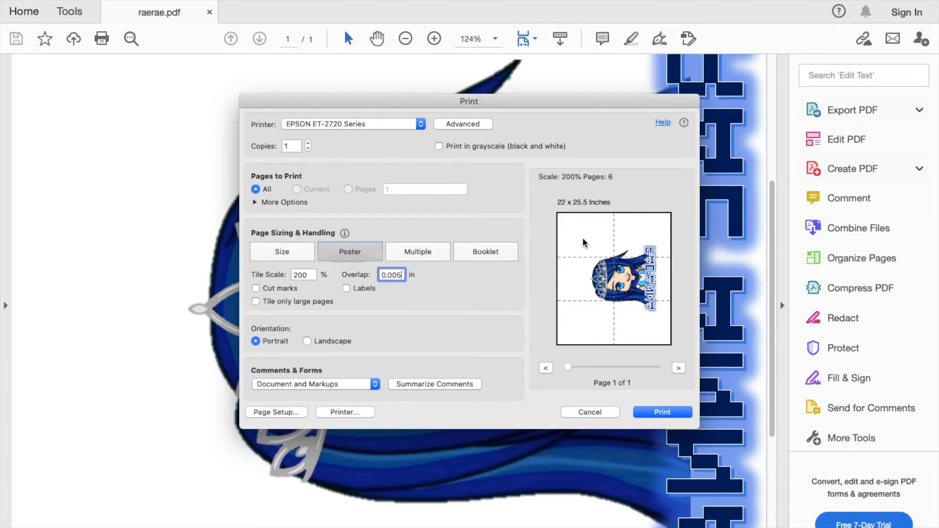
Return the poster tile scale to 150% and refresh the page layout preview.
click(313, 274)
key(BackSpace)
key(BackSpace)
key(BackSpace)
text(150)
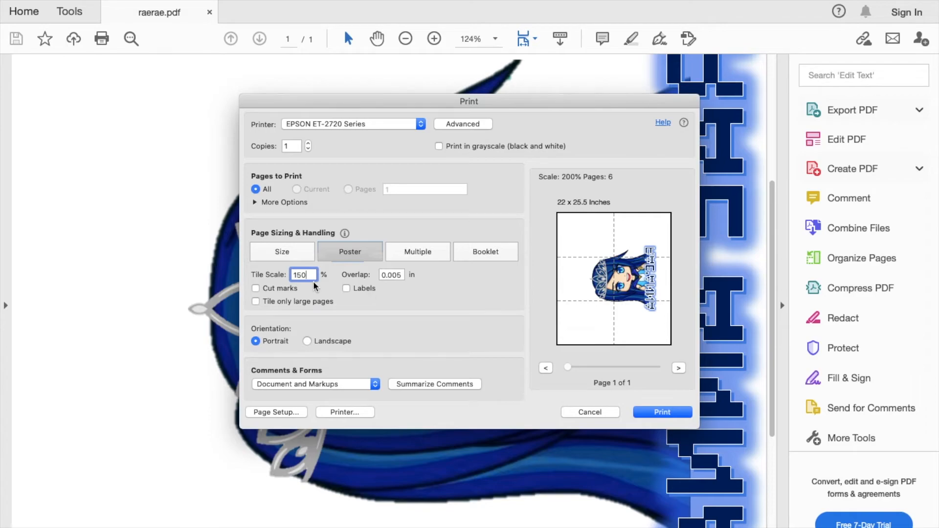
click(390, 275)
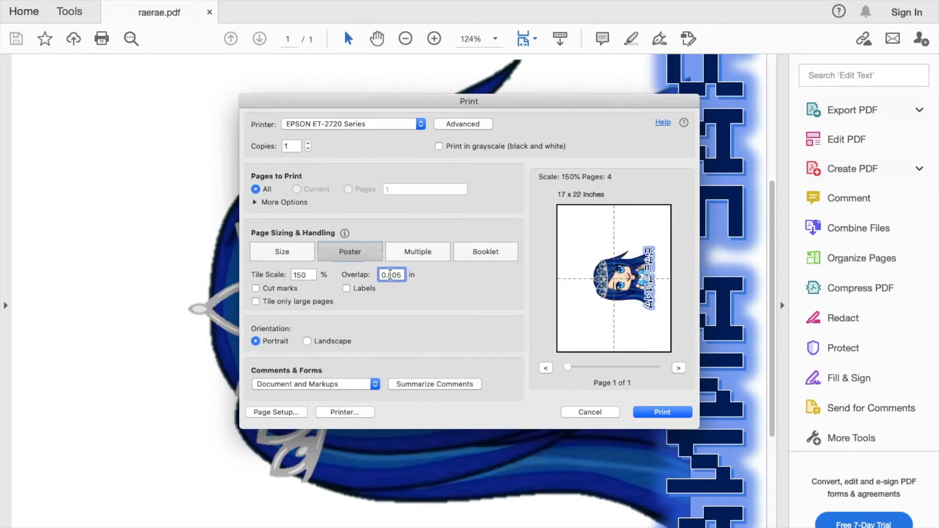